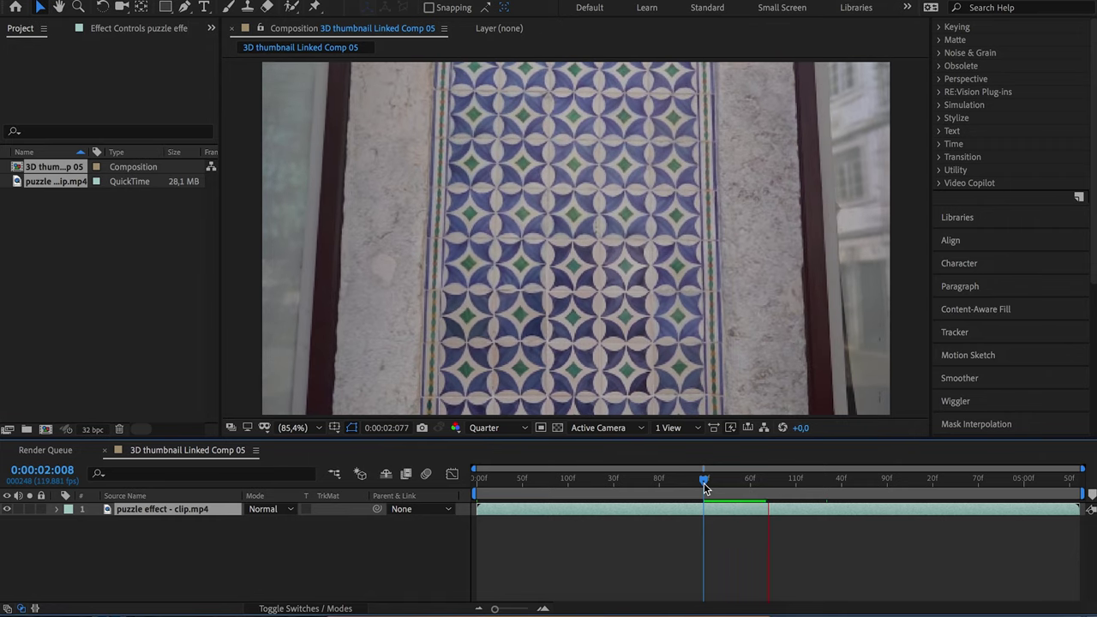
Stop playback at 0:00:02:093 and split the clip there, keeping both halves.
key(space)
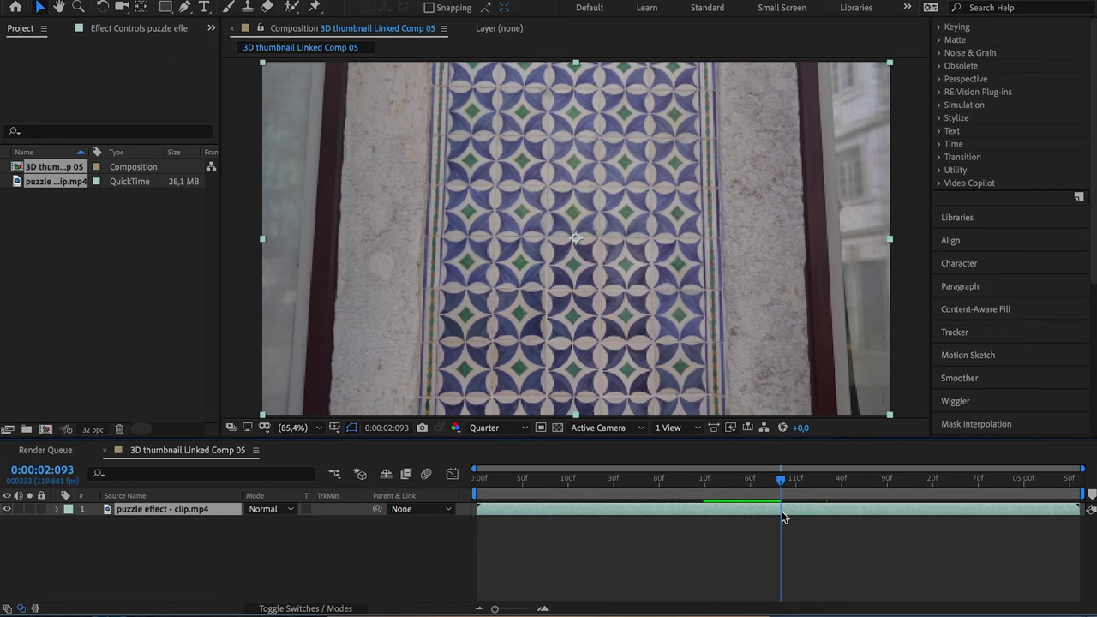
key(ctrl+shift+d)
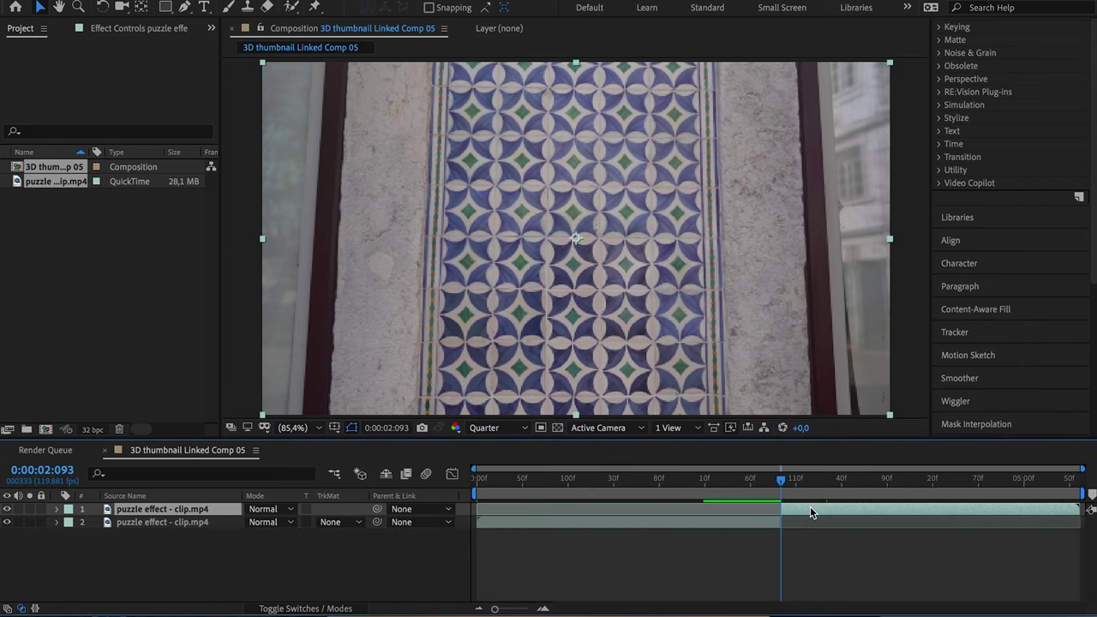
key(Delete)
click(731, 515)
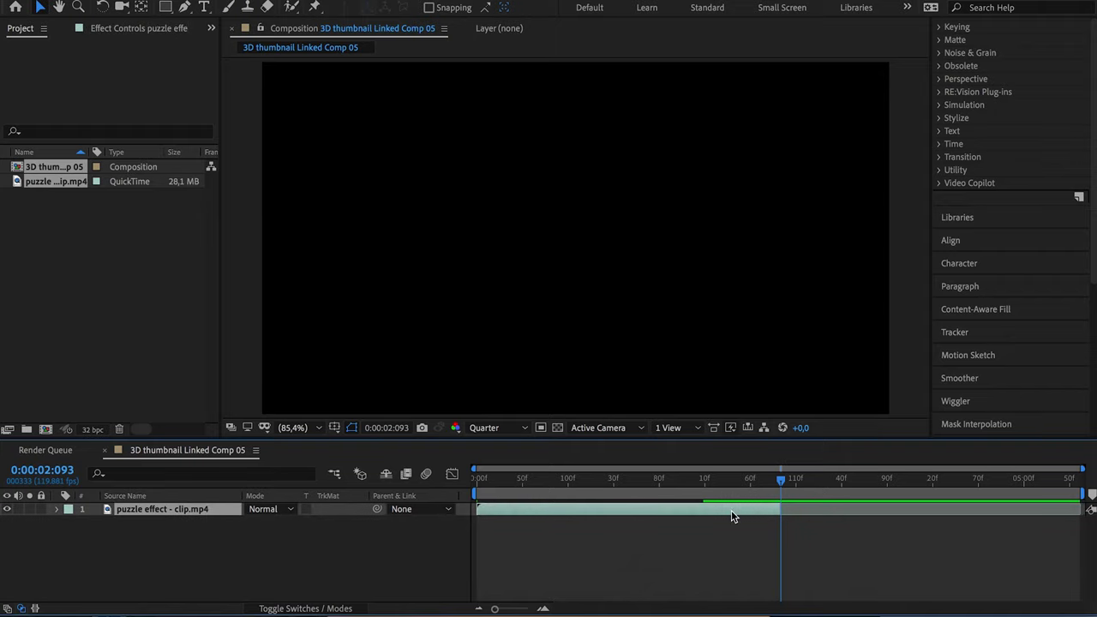
key(ctrl+z)
key(Page_Up)
Apply Freeze Frame to the clip and slide the frozen layer to start at the split point.
right_click(732, 510)
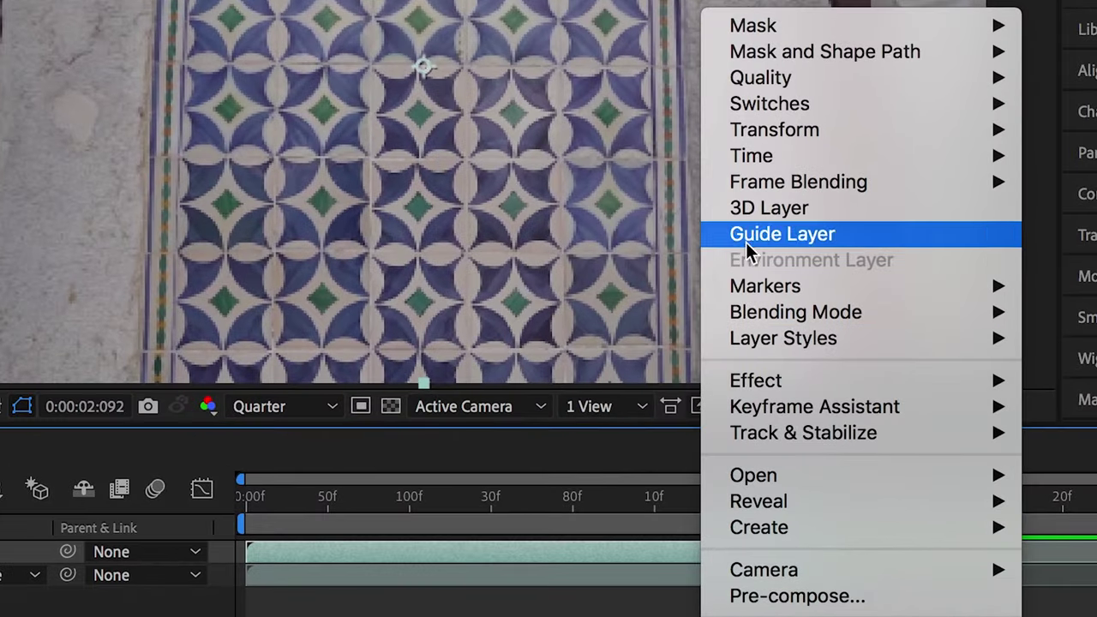
mouse_move(753, 168)
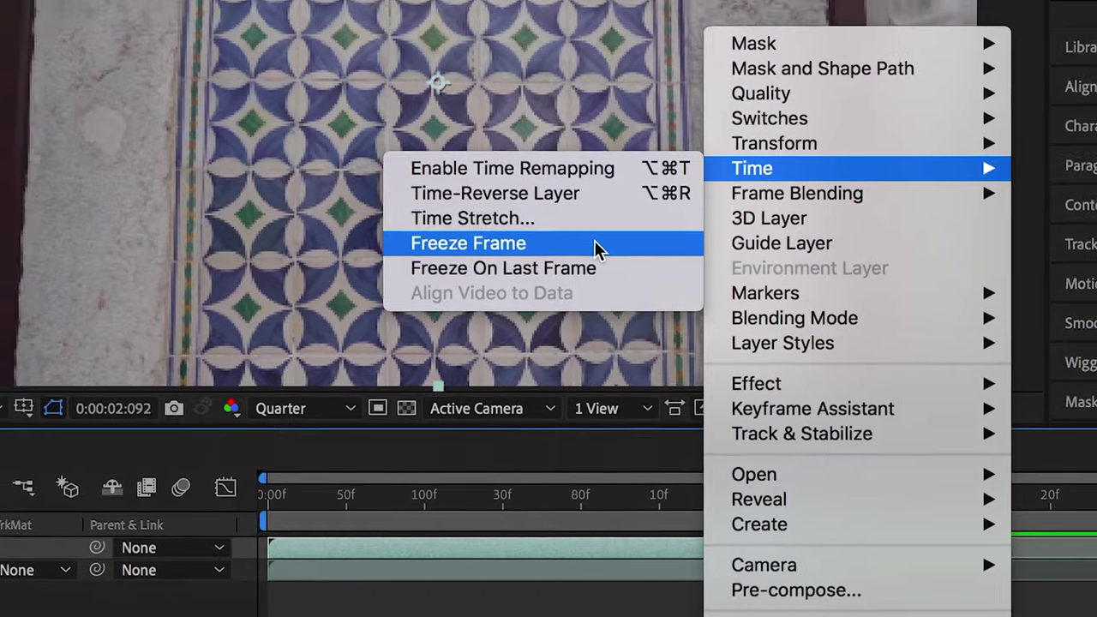
click(617, 235)
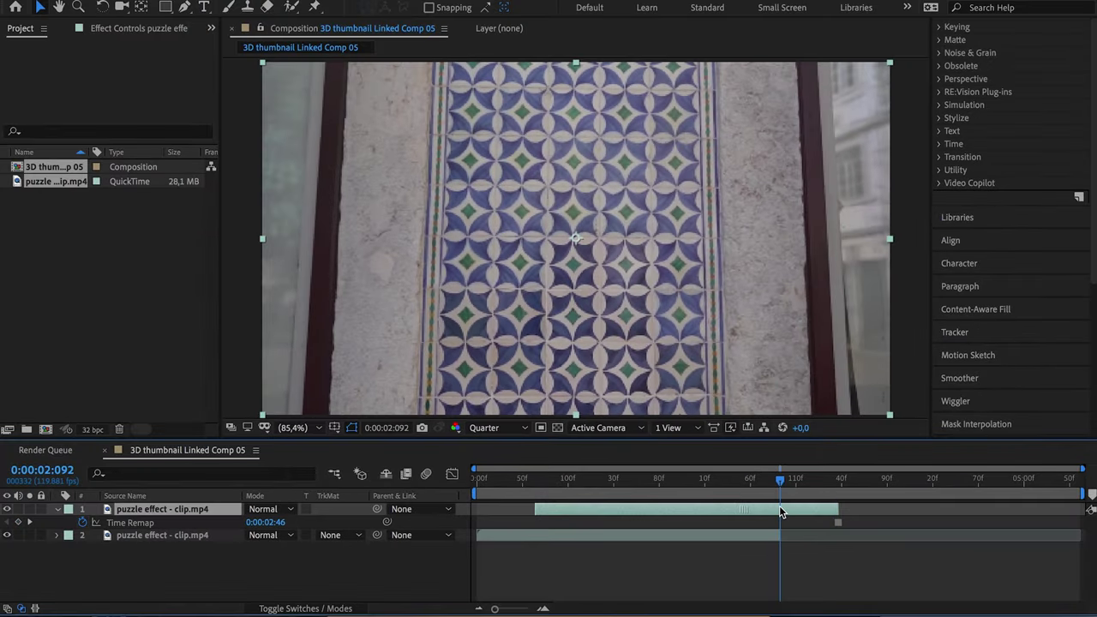
drag(781, 512, 973, 513)
drag(780, 512, 832, 514)
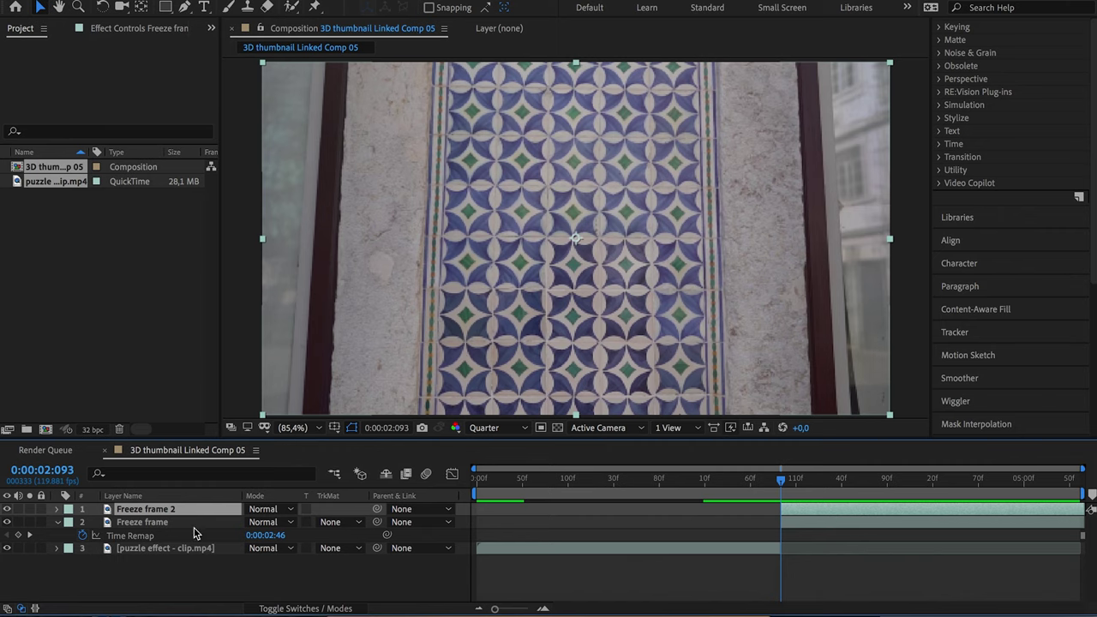
Rename the top freeze-frame layer to WALL.
key(Return)
text(WALL)
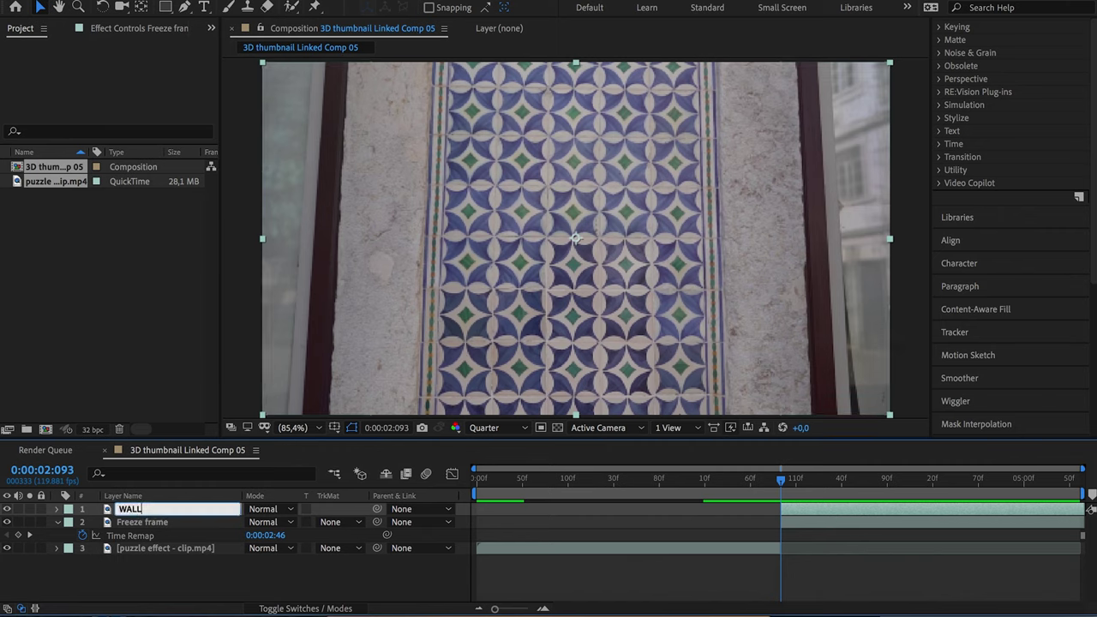
key(Return)
Draw a closed rectangular Pen mask around a plain stone patch on the WALL layer.
key(g)
click(727, 221)
click(729, 366)
click(805, 366)
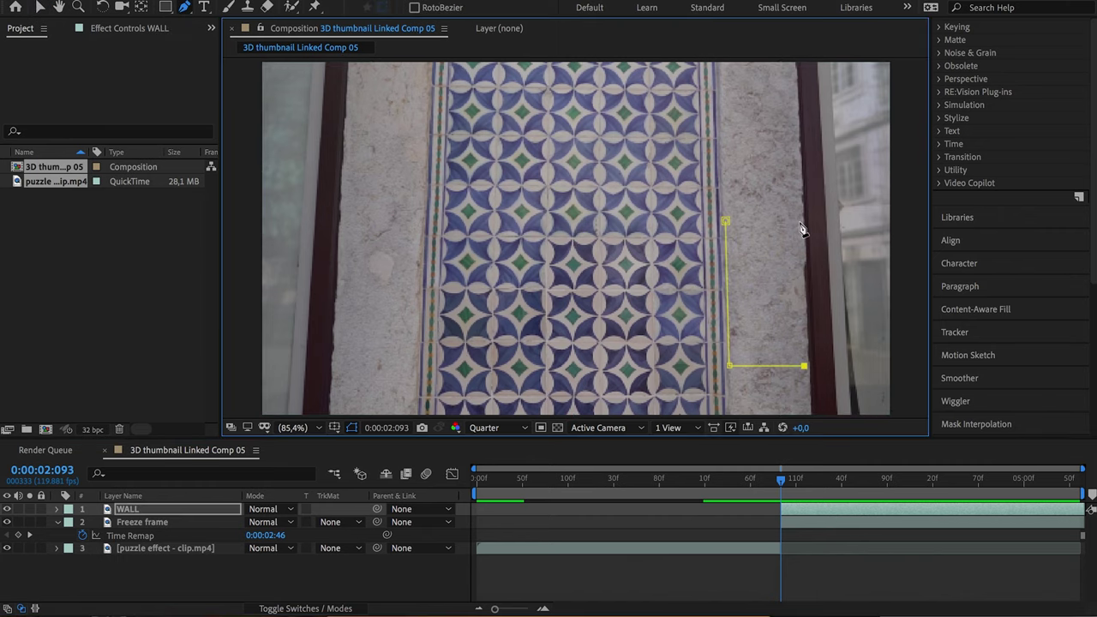
click(805, 221)
click(727, 221)
Enlarge the stone patch and position it over the left tile column, aligning its top edge.
key(v)
click(811, 511)
drag(737, 340, 501, 303)
key(s)
mouse_move(268, 522)
mouse_down()
mouse_move(302, 522)
mouse_move(277, 522)
mouse_up()
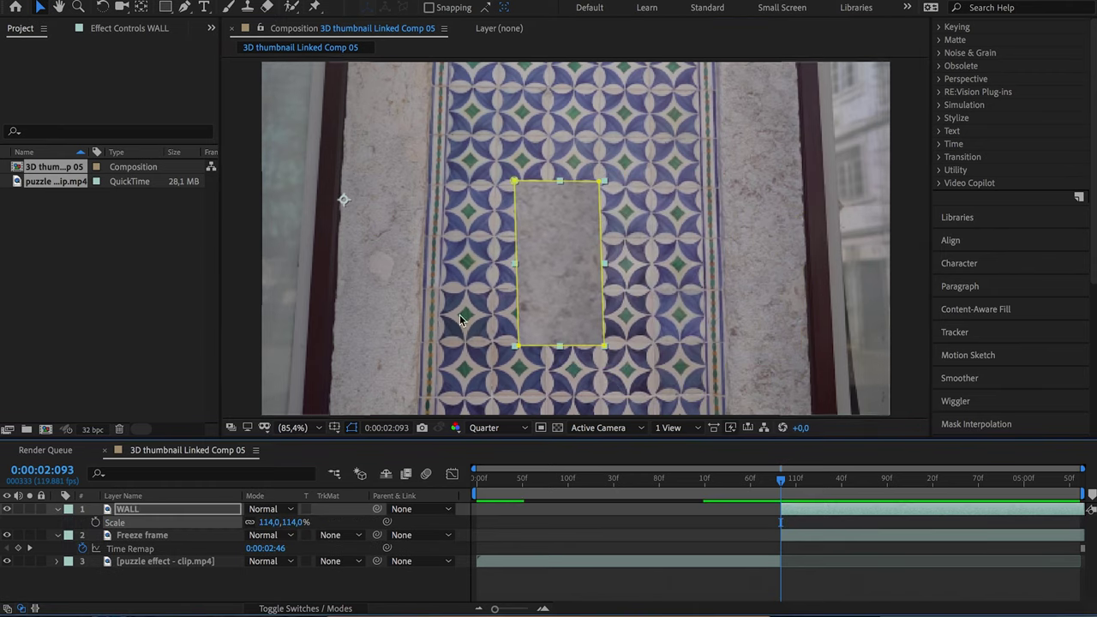
drag(560, 257, 481, 256)
click(444, 346)
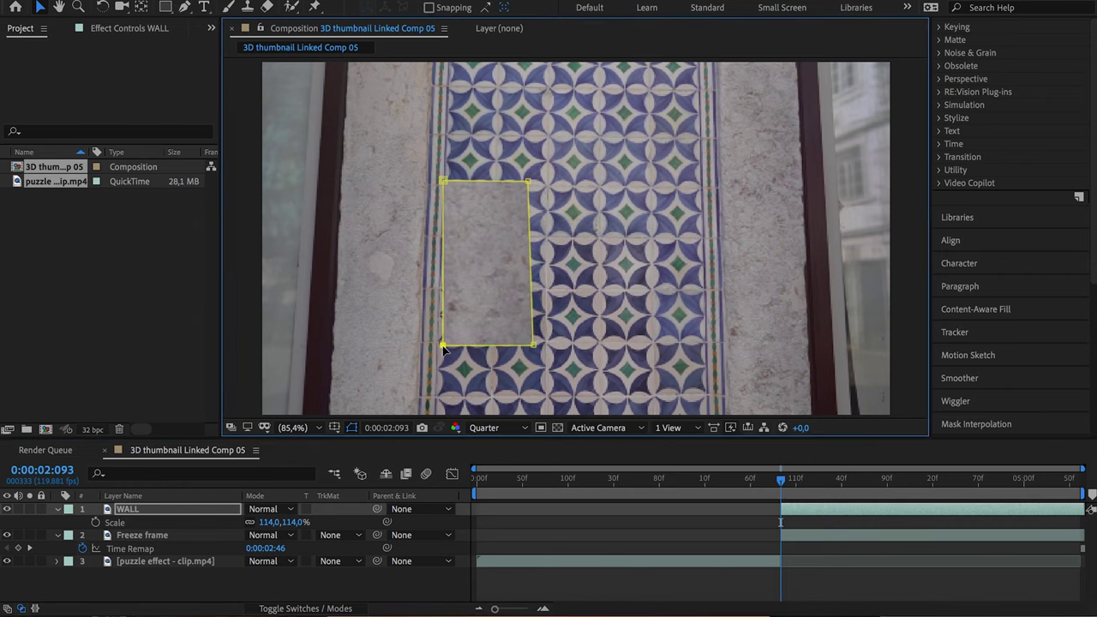
drag(444, 180, 449, 183)
drag(528, 181, 531, 184)
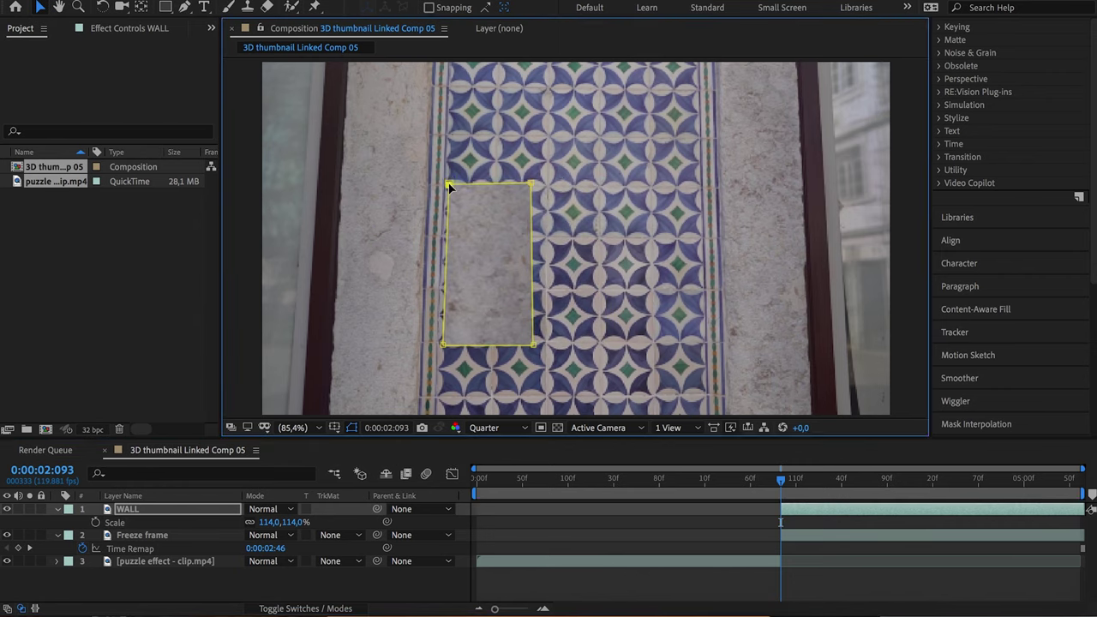
Duplicate the patch, placing copies over the middle and right tile columns.
click(808, 509)
key(ctrl+d)
drag(480, 281, 657, 266)
key(ctrl+d)
key(ctrl+d)
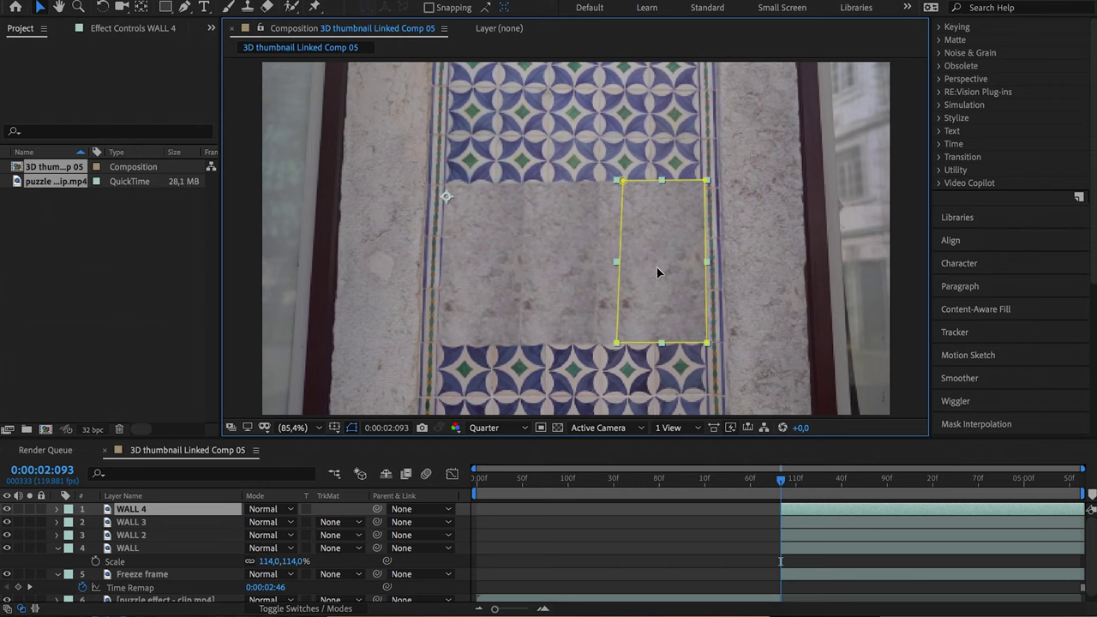
click(572, 526)
Pre-compose WALL through WALL 4 into a precomposition named WALL.
click(184, 510)
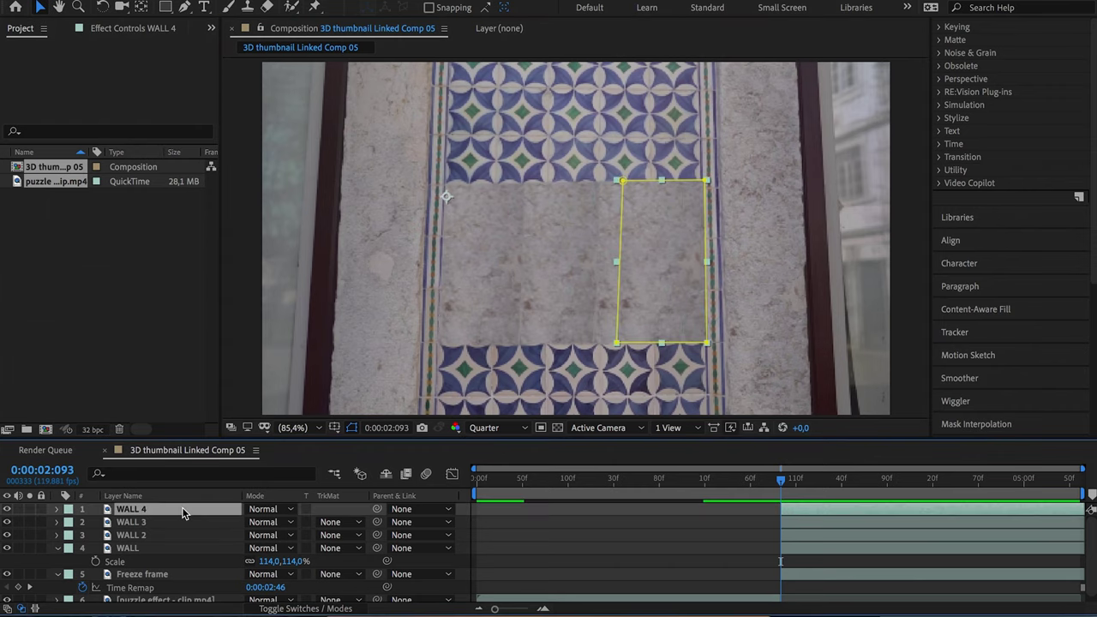
shift+click(184, 525)
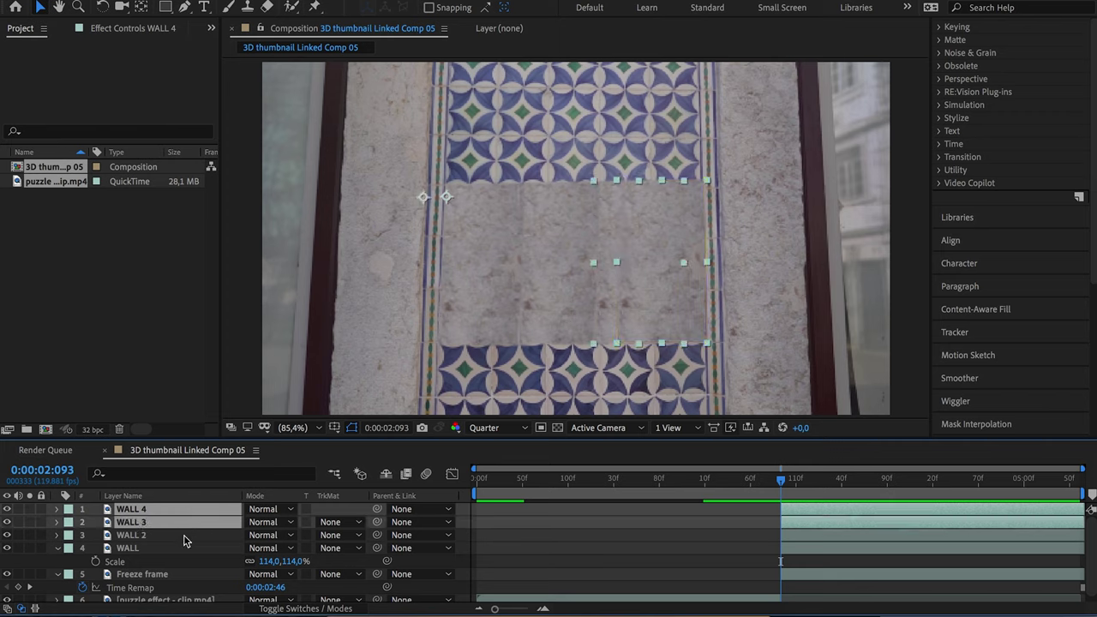
shift+click(184, 536)
shift+click(183, 549)
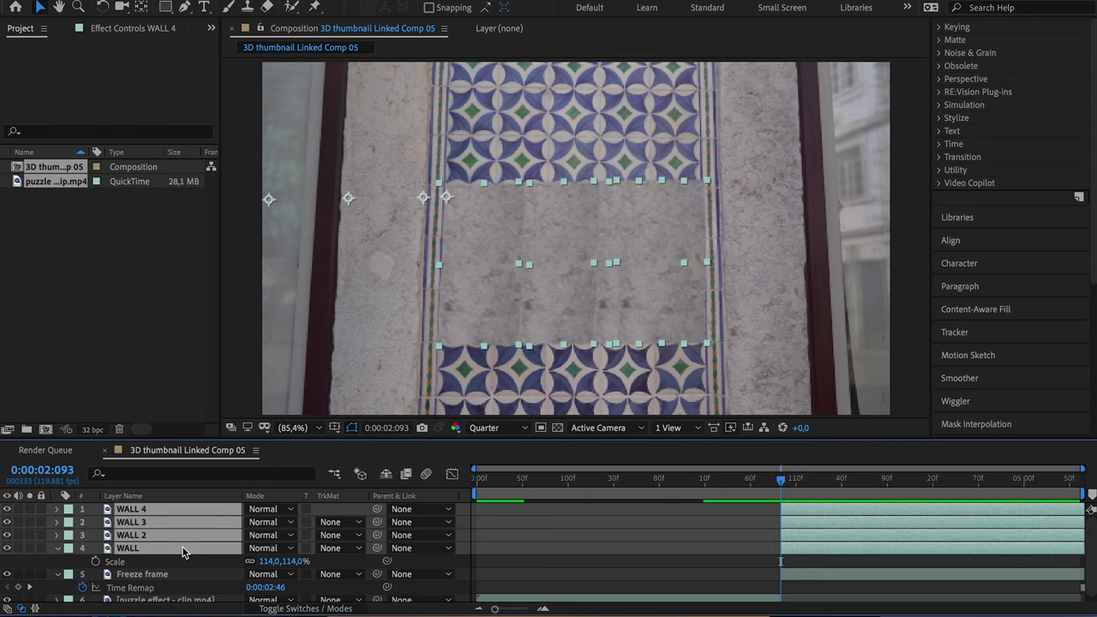
right_click(183, 551)
click(225, 533)
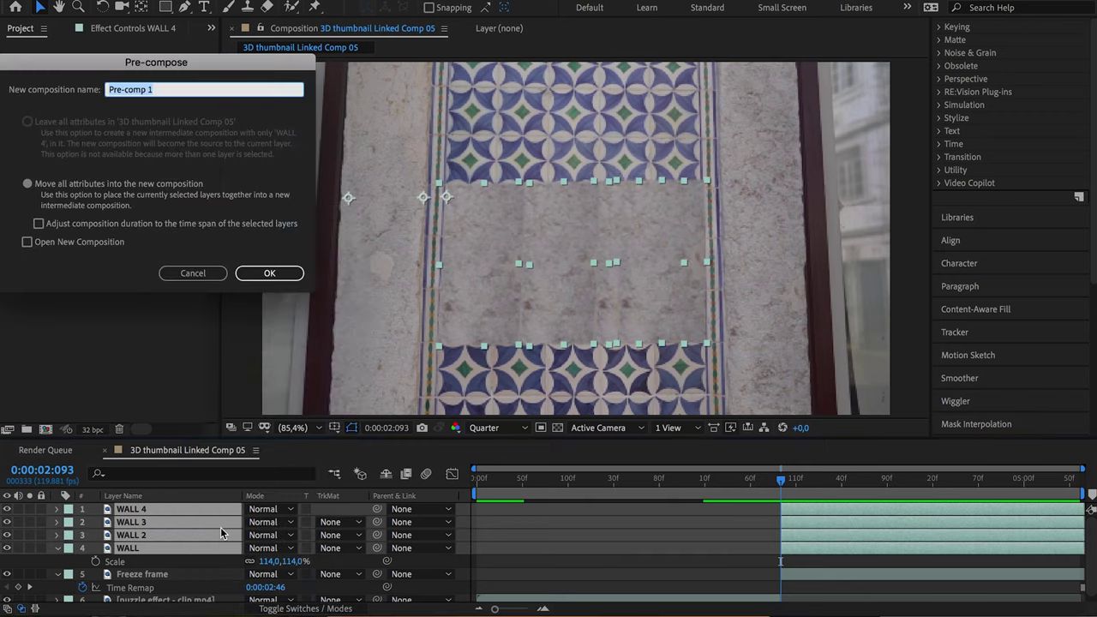
text(WALL)
click(269, 273)
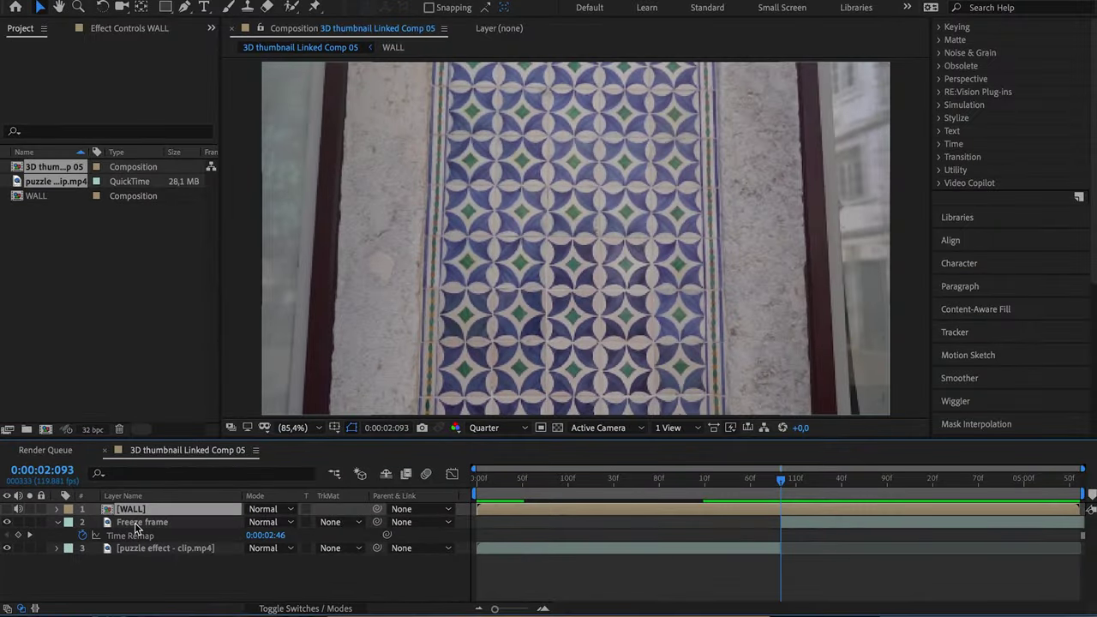
Duplicate the freeze frame three times, naming copies 1 - left low, 2 - left mid, 3 - left high.
key(ctrl+d)
key(Return)
text(1 - l)
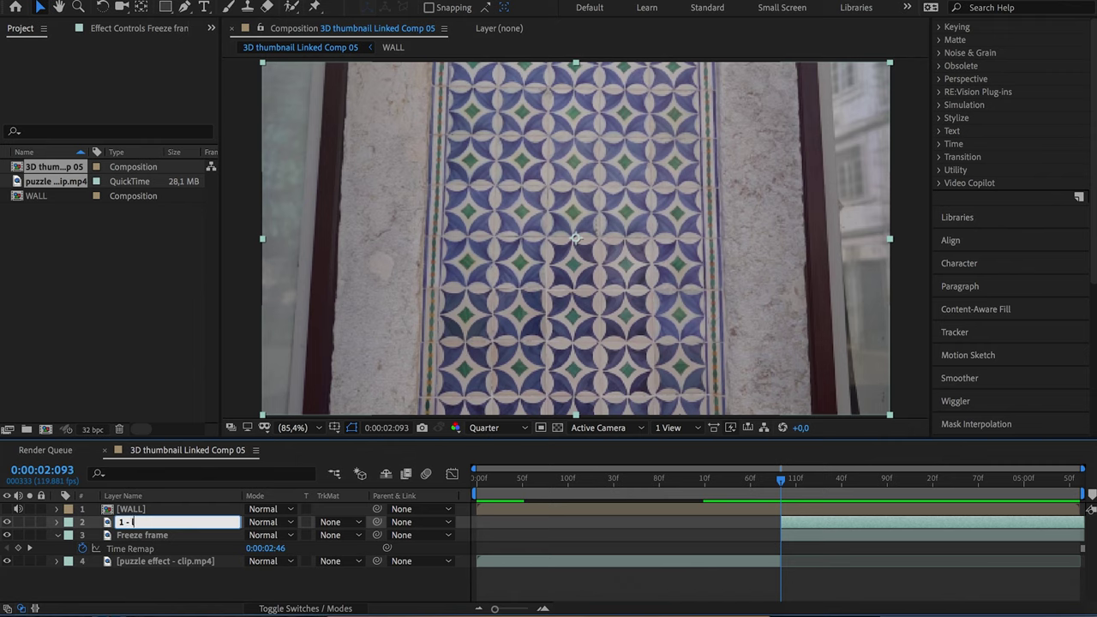
text(eft low)
key(Return)
key(ctrl+d)
key(Return)
text(2 - left mid)
key(Return)
key(ctrl+d)
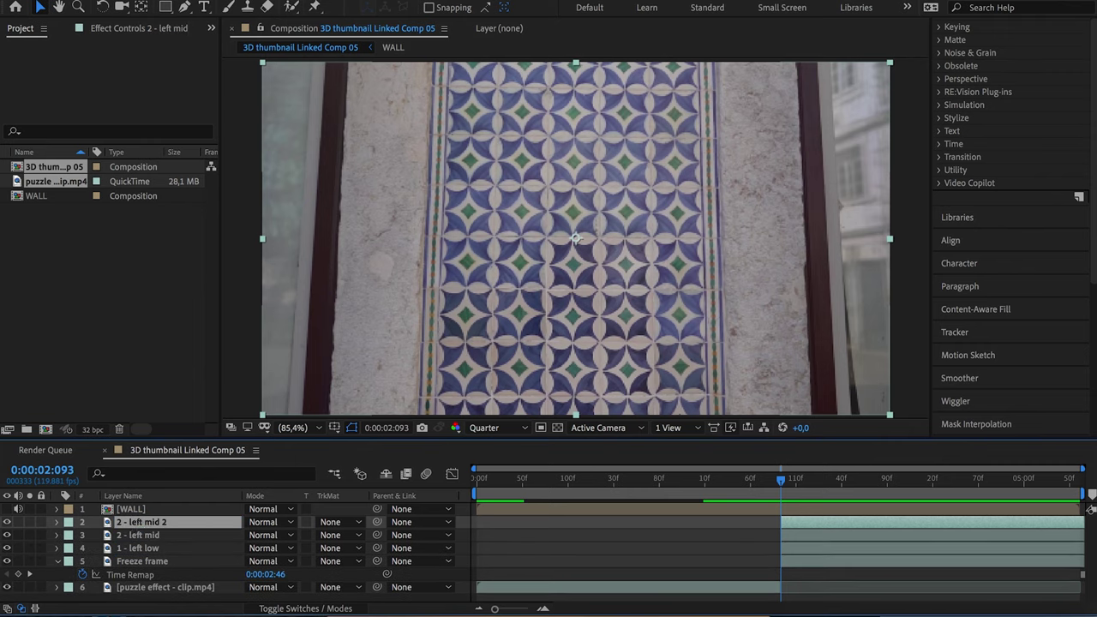
key(Return)
text(3)
key(Return)
Add three more copies named 1 - mid low, 2 - mid mid and 3 - mid high.
key(ctrl+d)
key(Return)
text(1 - mid low)
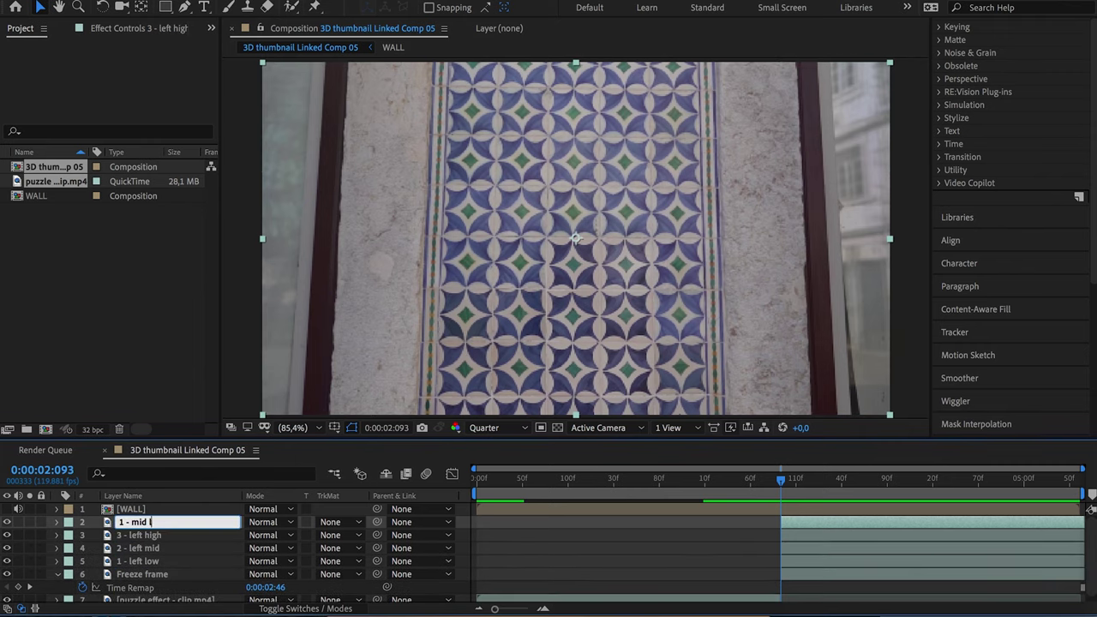
key(Return)
key(ctrl+d)
key(Return)
text(2 - mid mid)
key(Return)
key(ctrl+d)
key(Return)
text(3 - )
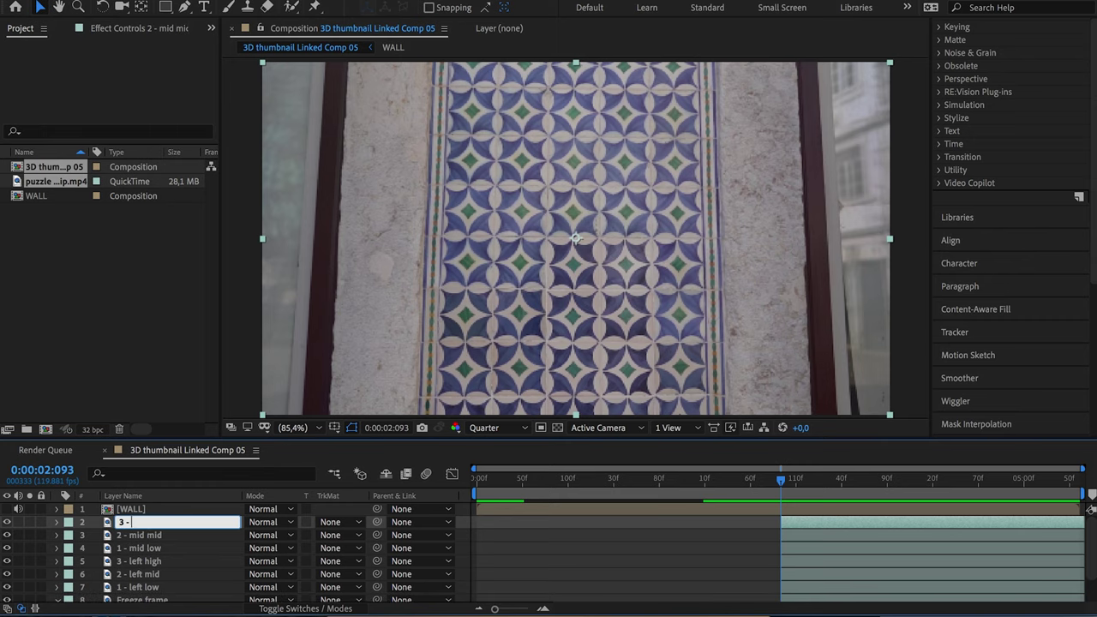
text(mid high)
key(Return)
Add the last three copies named 1 - right low, 2 - right mid and 3 - right high.
key(ctrl+d)
key(Return)
text(1 - right low)
key(Return)
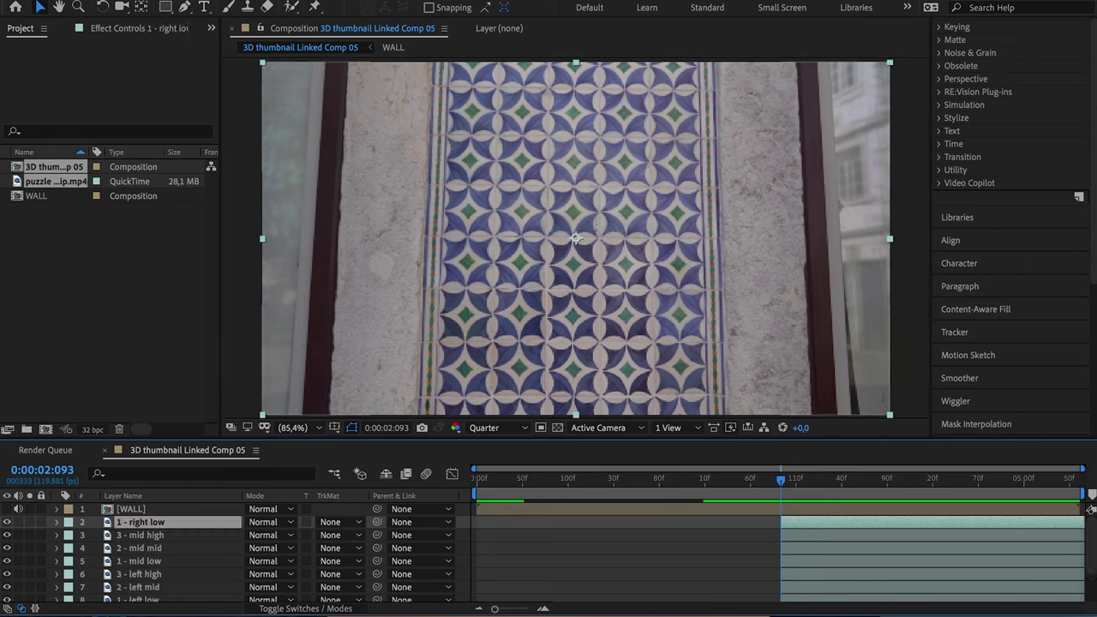
key(ctrl+d)
key(Return)
text(2 - right mid)
key(Return)
key(ctrl+d)
key(Return)
text(3 - right high)
key(Return)
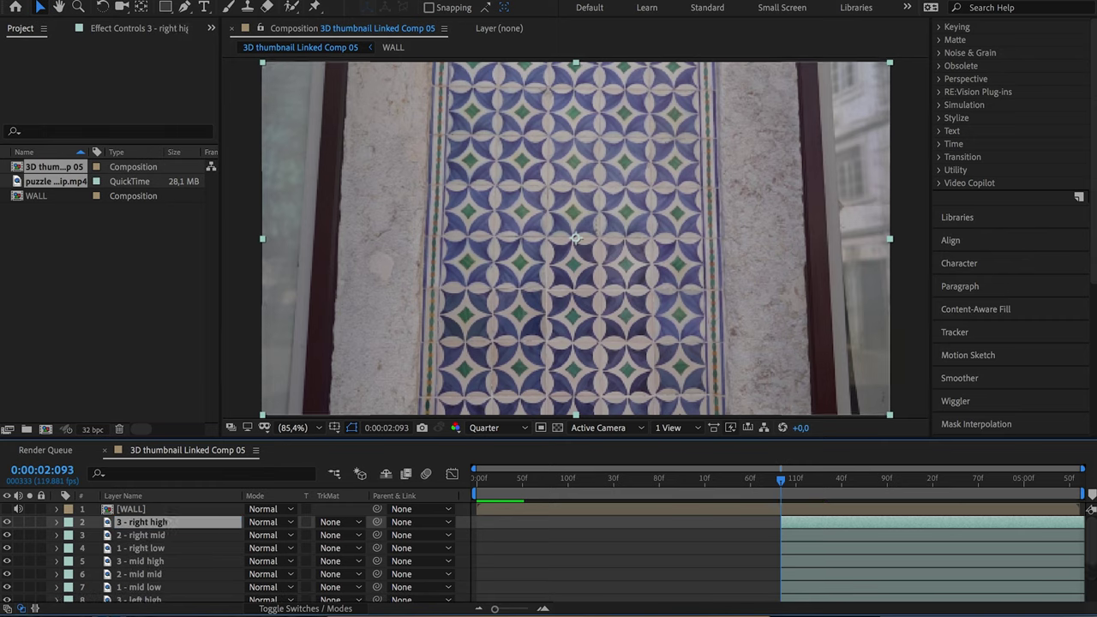
key(g)
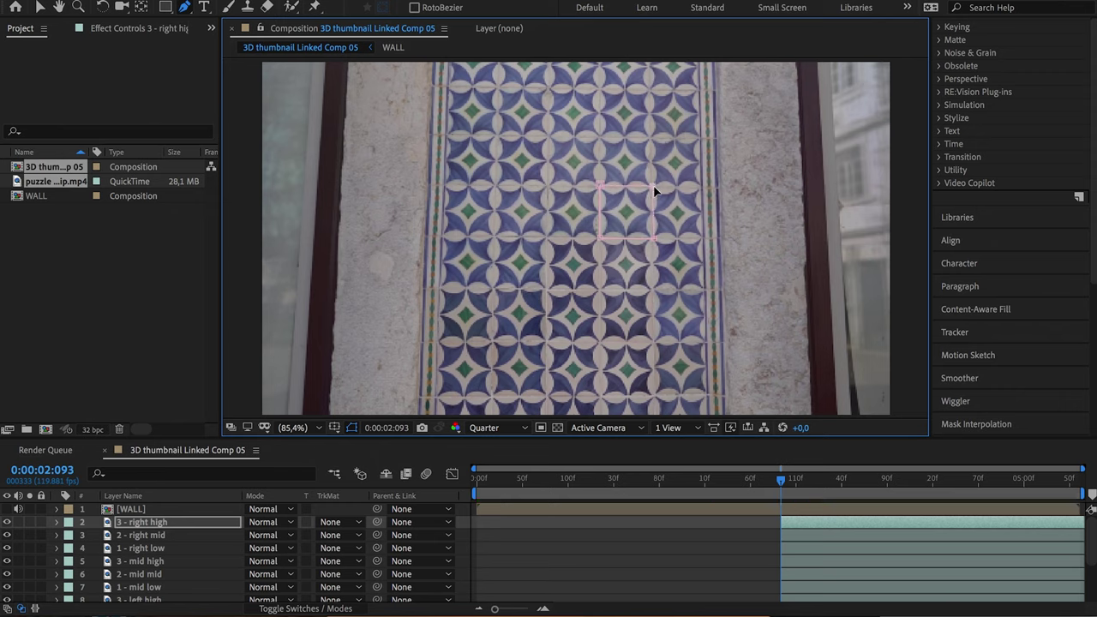
click(808, 534)
Cut a closed square one-tile mask around the central tile on 2 - mid mid.
click(599, 238)
click(654, 238)
click(654, 291)
click(600, 291)
click(599, 238)
key(ctrl+Down)
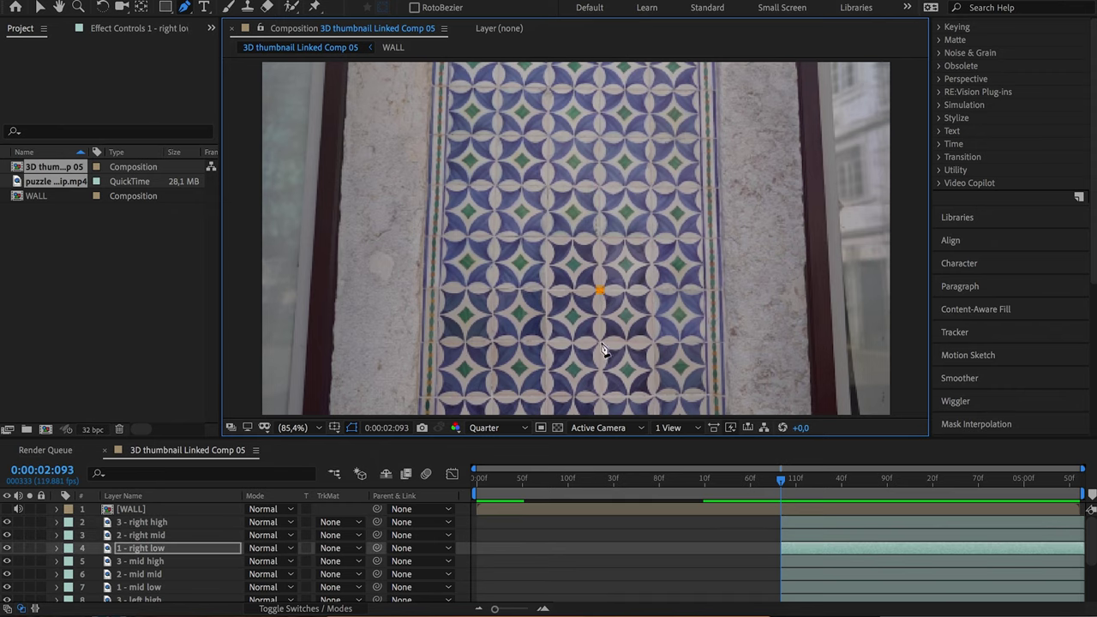
key(ctrl+Down)
Mask the single tile for the 2 - left mid layer with a square.
key(ctrl+Down)
click(545, 238)
click(811, 548)
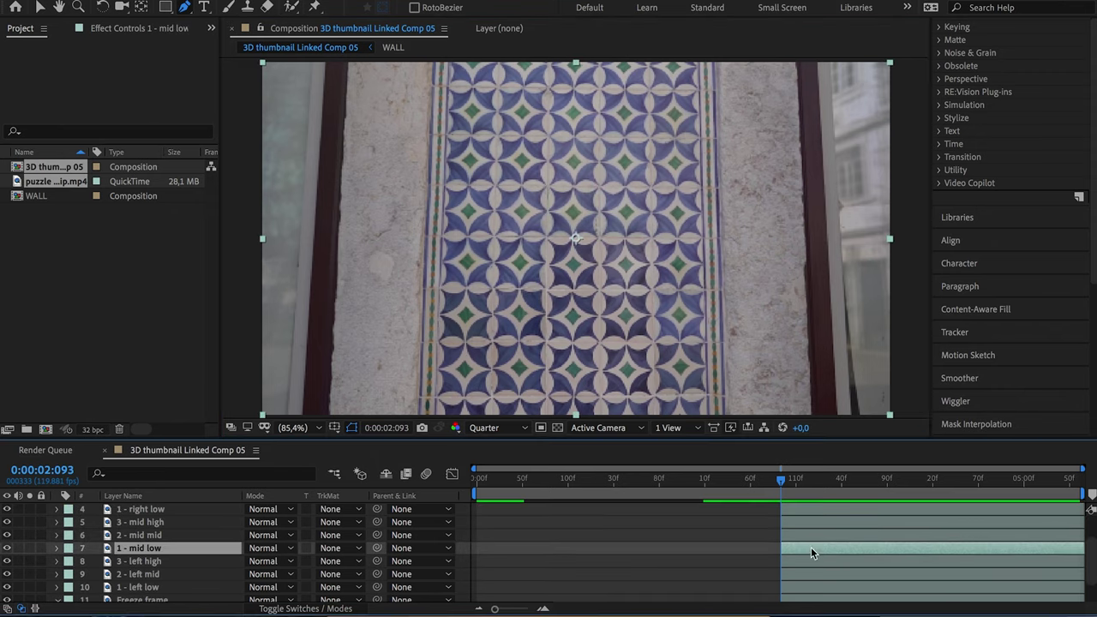
key(ctrl+Down)
key(ctrl+Down)
click(495, 239)
click(547, 238)
click(547, 291)
click(494, 291)
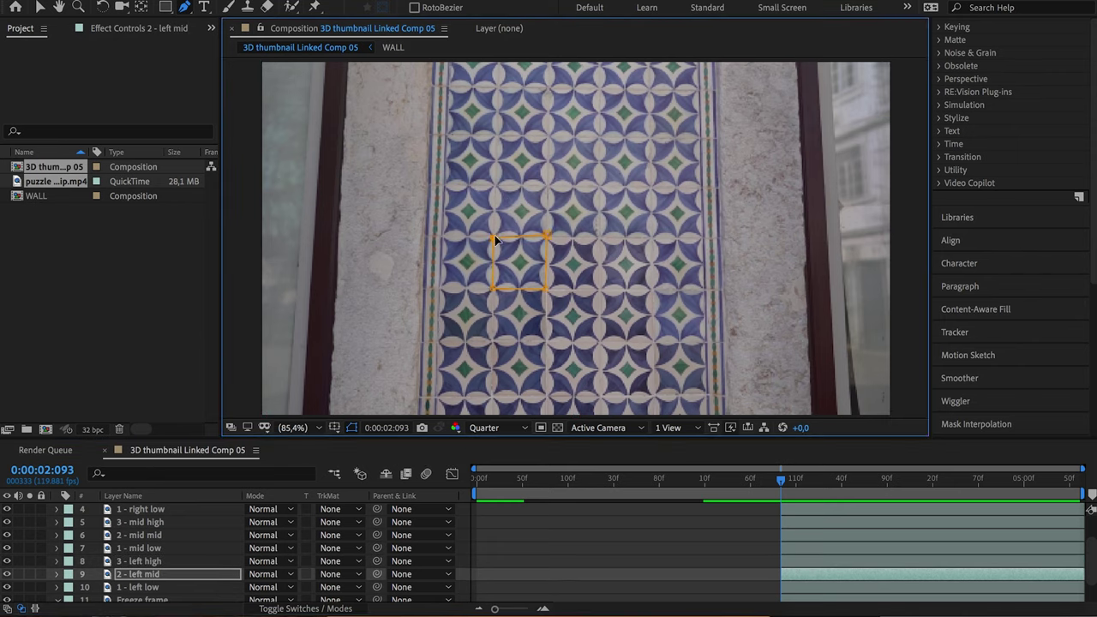
Mask the single tile for the 1 - left low layer.
click(830, 587)
click(493, 289)
click(547, 341)
click(493, 289)
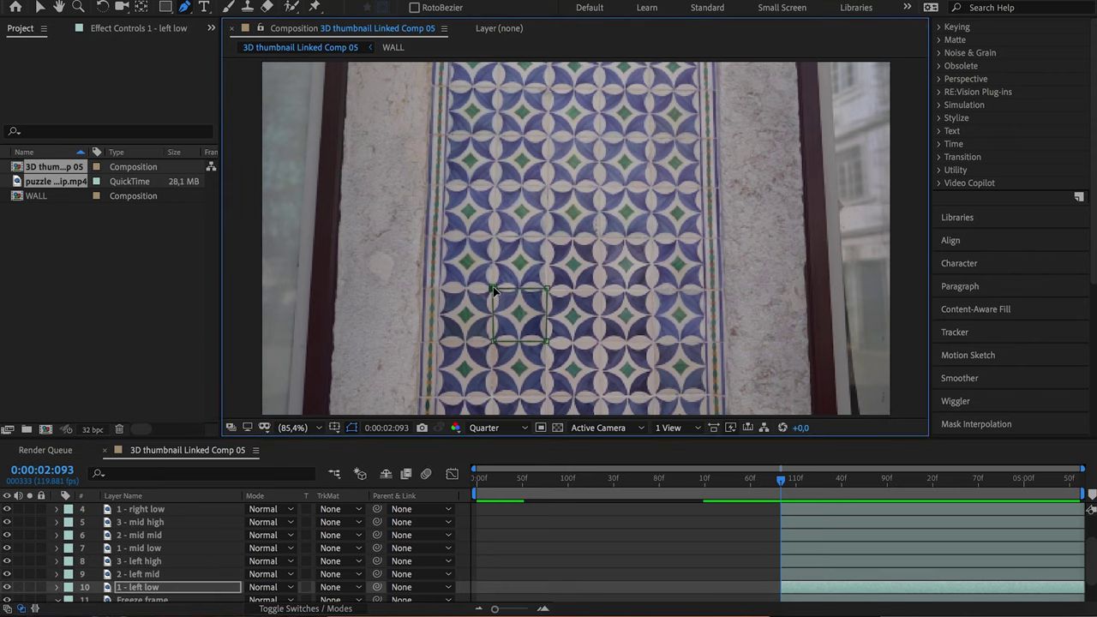
Unhide WALL, move it below the tile layers, and mask it with a square around the centre tiles.
scroll(9, 511, up, 2)
click(7, 509)
drag(137, 509, 153, 568)
click(495, 183)
click(493, 343)
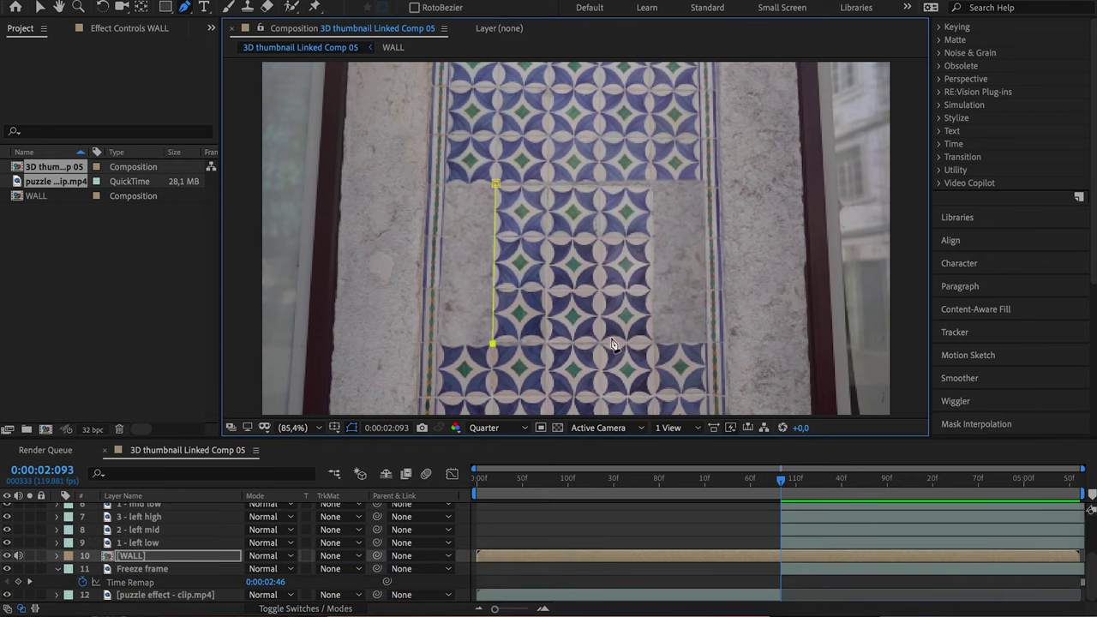
click(654, 344)
click(651, 181)
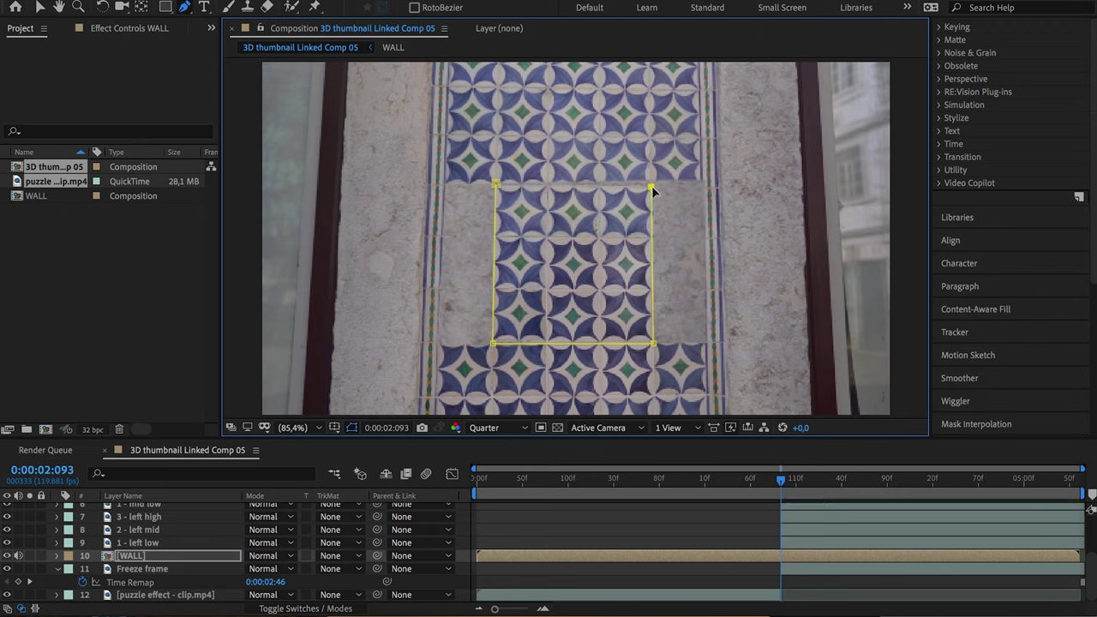
click(495, 184)
scroll(148, 533, up, 3)
click(148, 532)
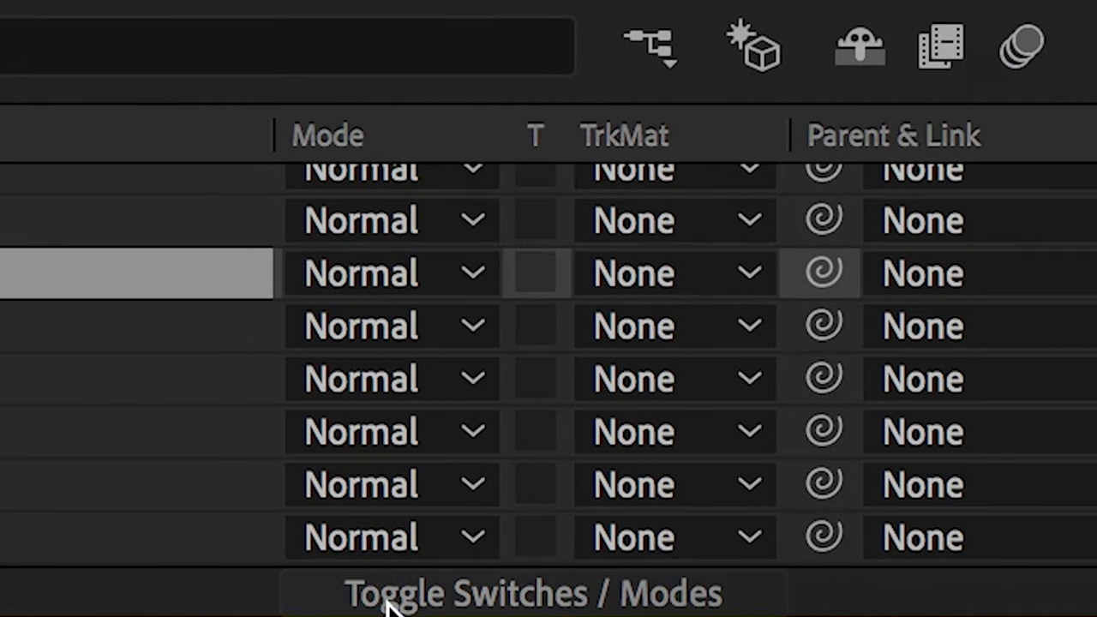
Enable the 3D Layer switch on the tile layers and expand 2 - mid mid's rotation properties.
click(388, 600)
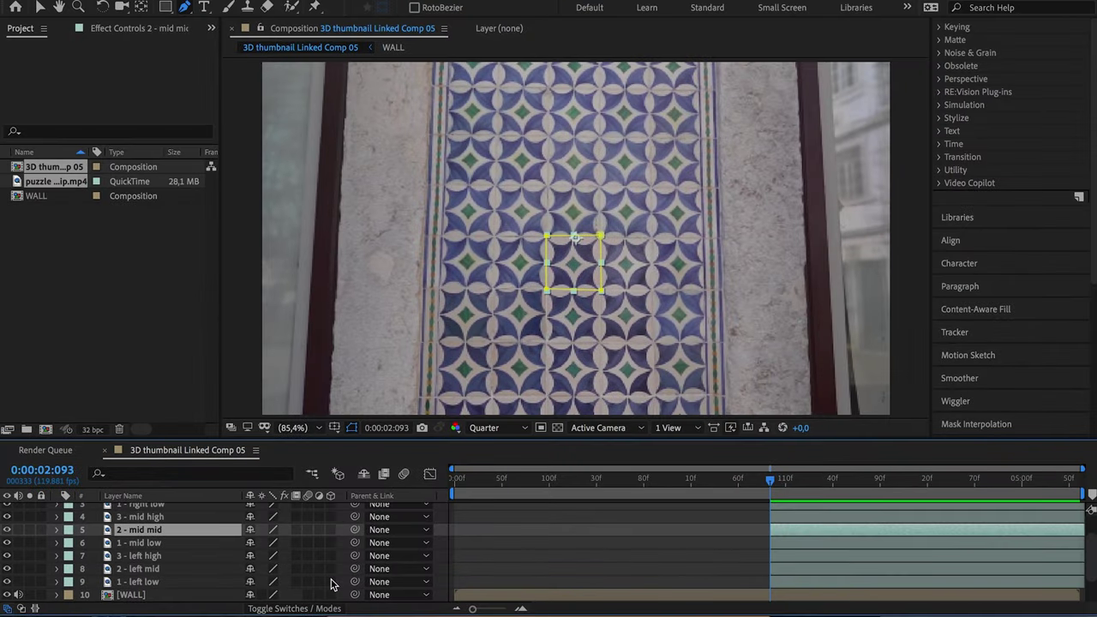
scroll(332, 514, up, 2)
click(331, 506)
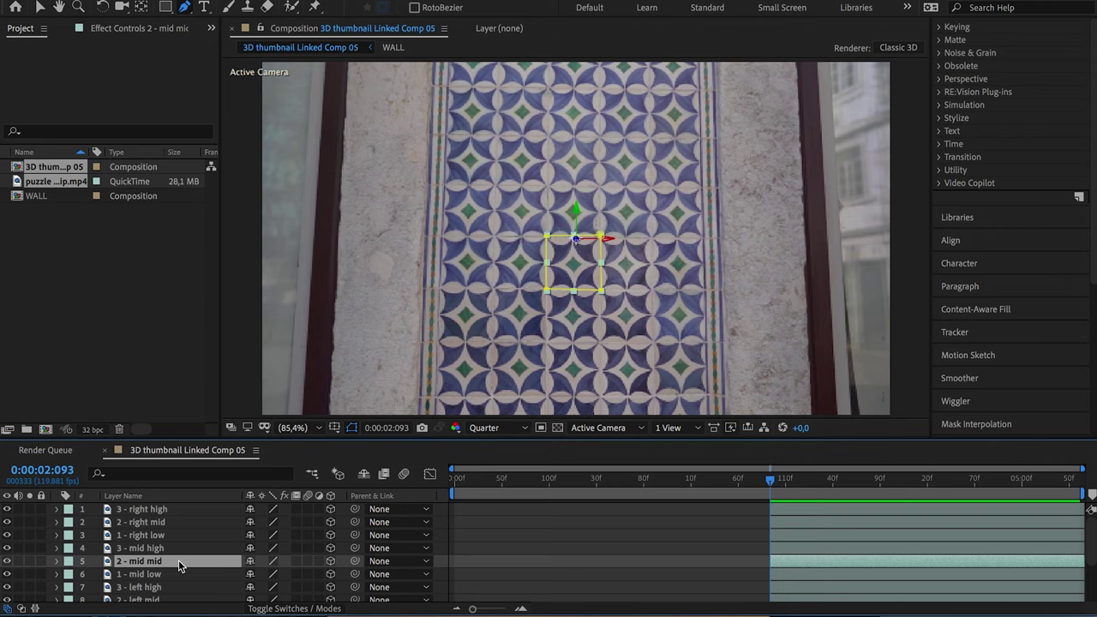
key(ctrl+grave)
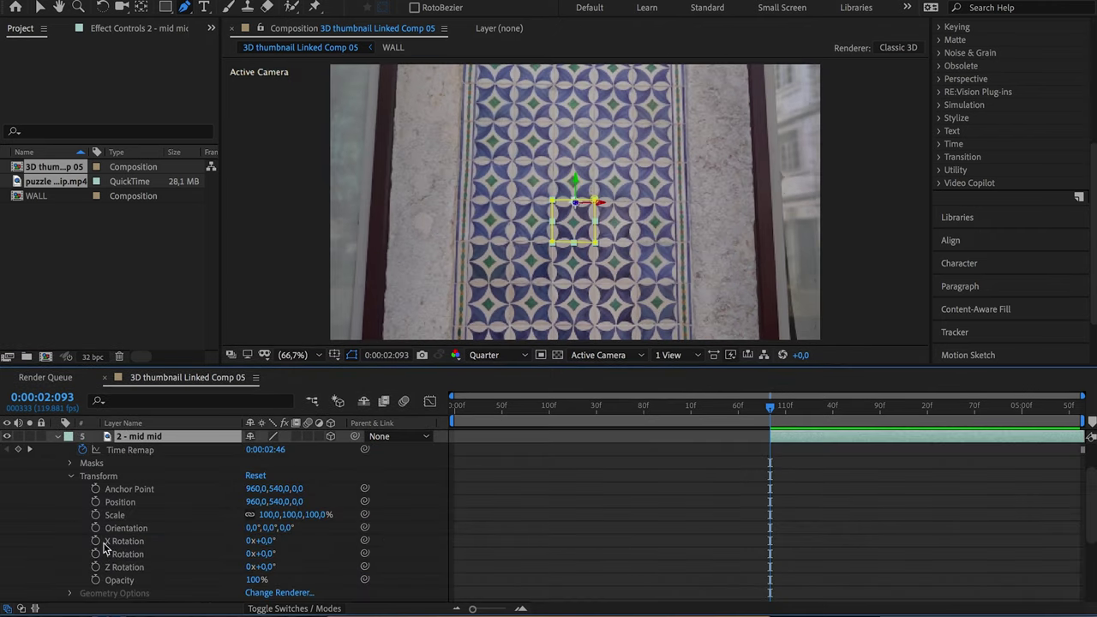
Set starting keyframes for the mid-mid tile's X, Y, Z Rotation and Position.
click(96, 541)
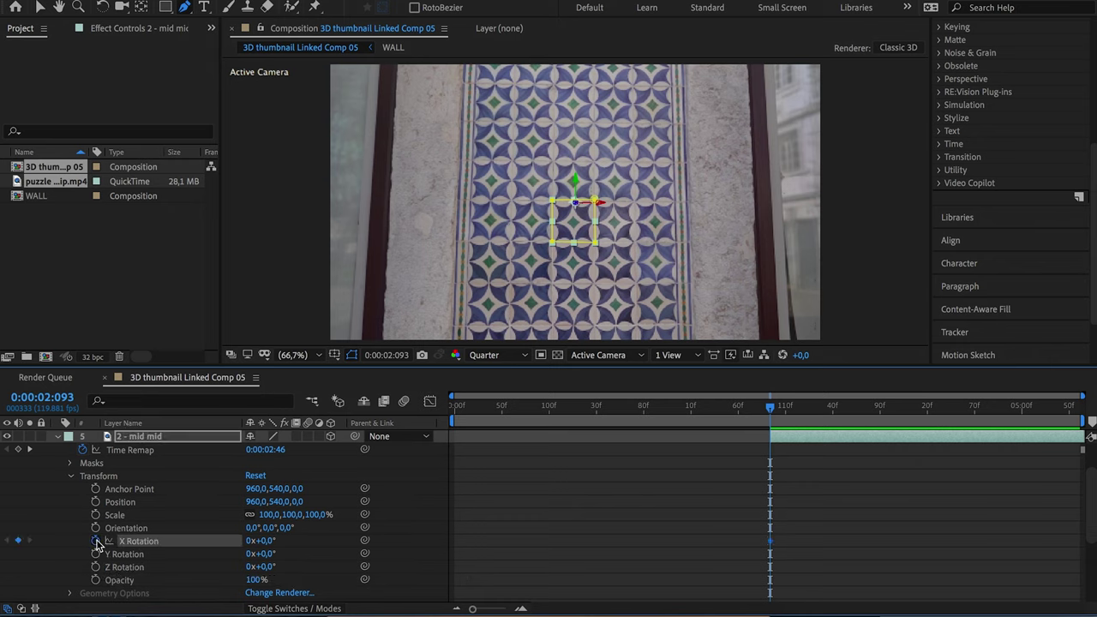
click(96, 553)
click(96, 567)
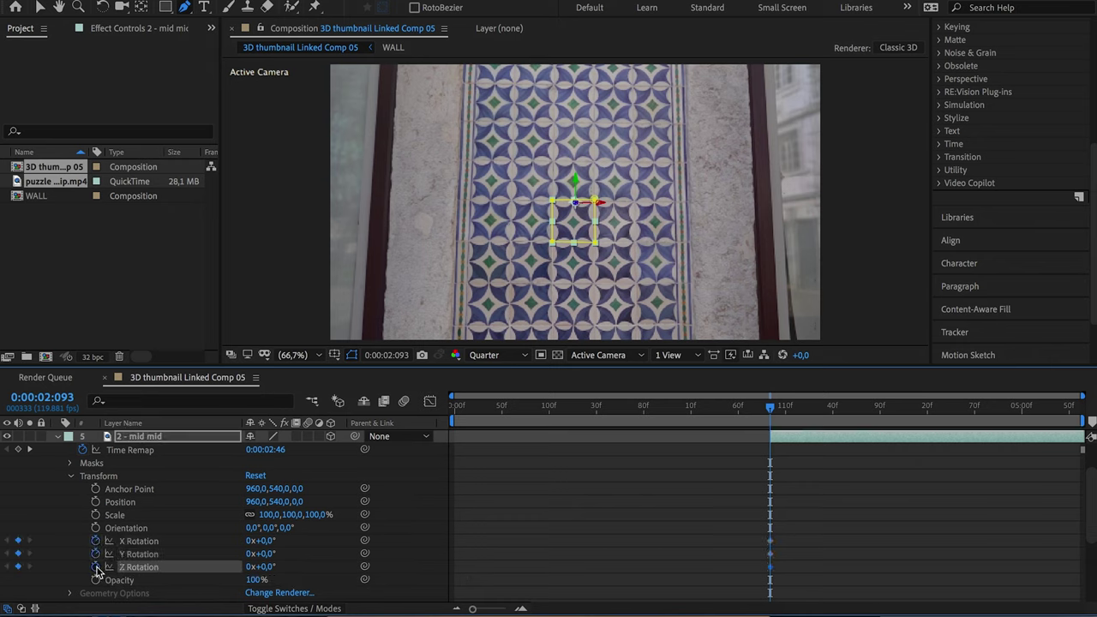
click(96, 515)
click(96, 515)
click(96, 501)
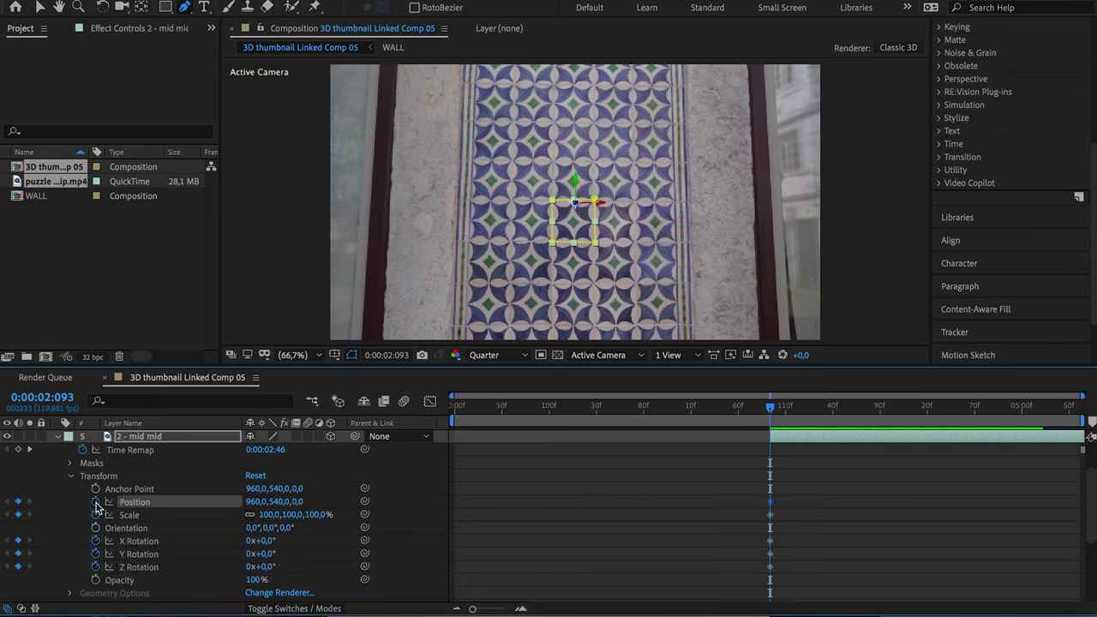
Tilt the tile (X -36°, Y -7°, Z +3°) and move it off-frame to the top right.
key(v)
click(573, 219)
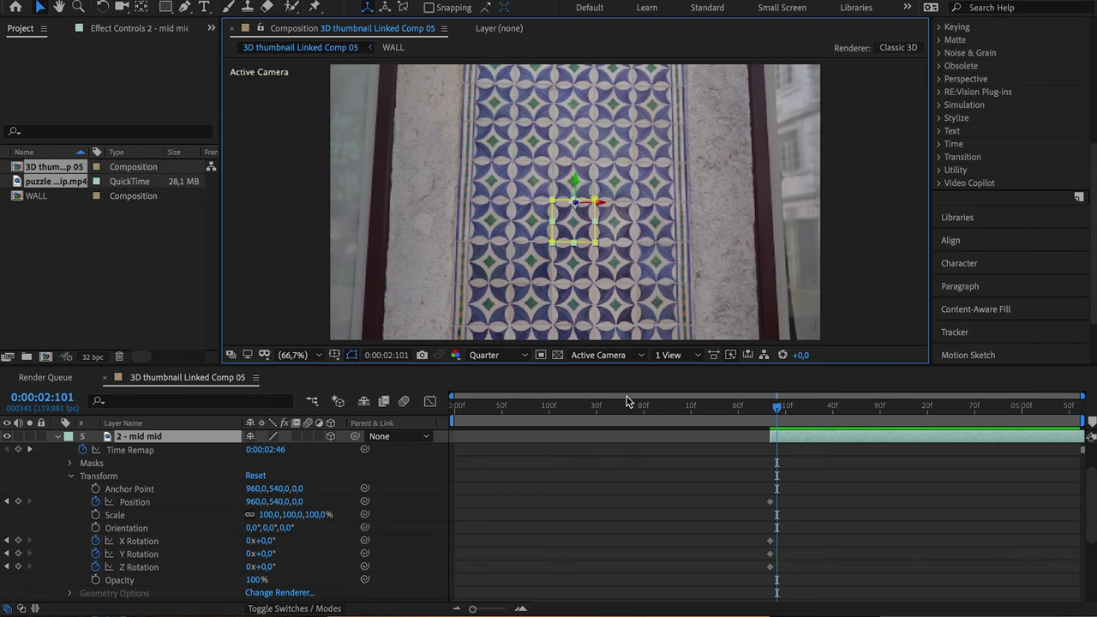
drag(603, 207, 620, 212)
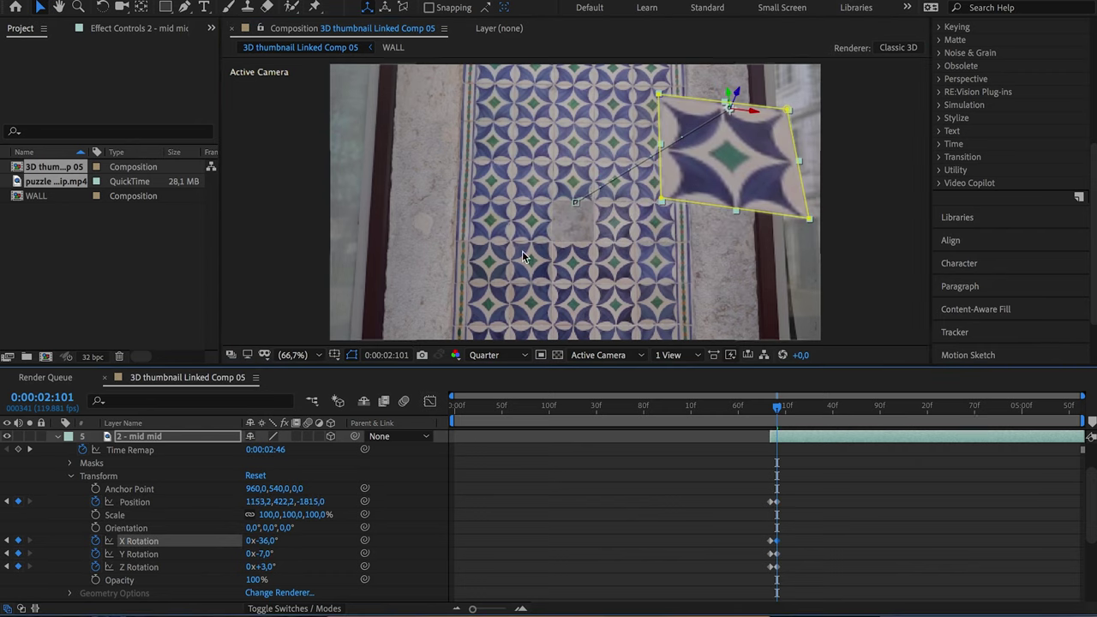
drag(527, 252, 706, 66)
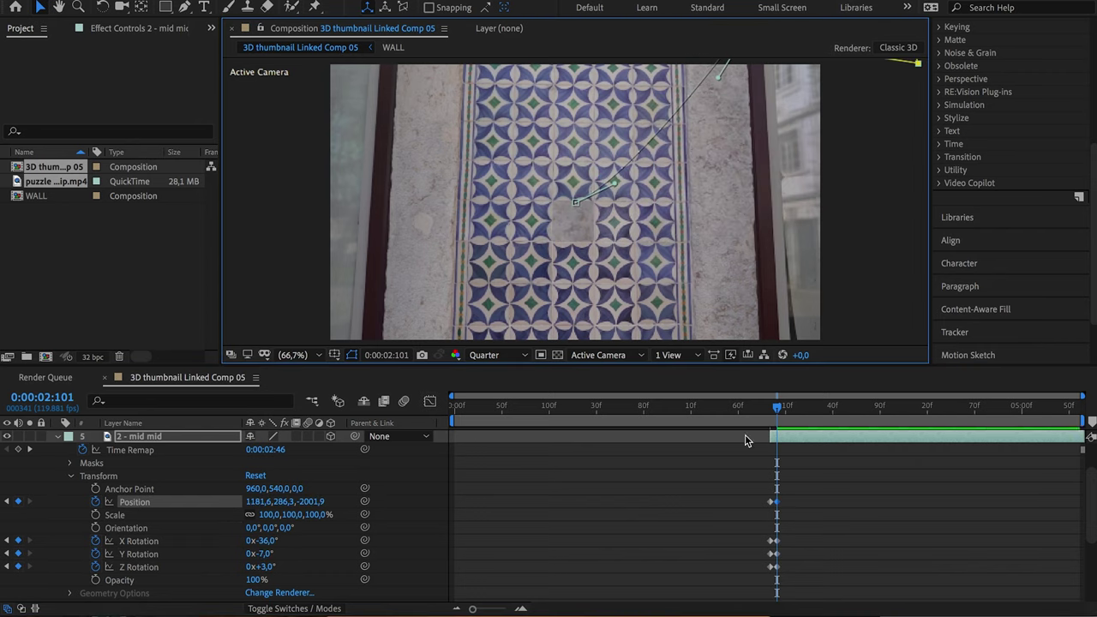
Apply Easy Ease Out to the rotation keyframes, then to all the tile's transform keyframes.
drag(757, 490, 773, 580)
right_click(773, 573)
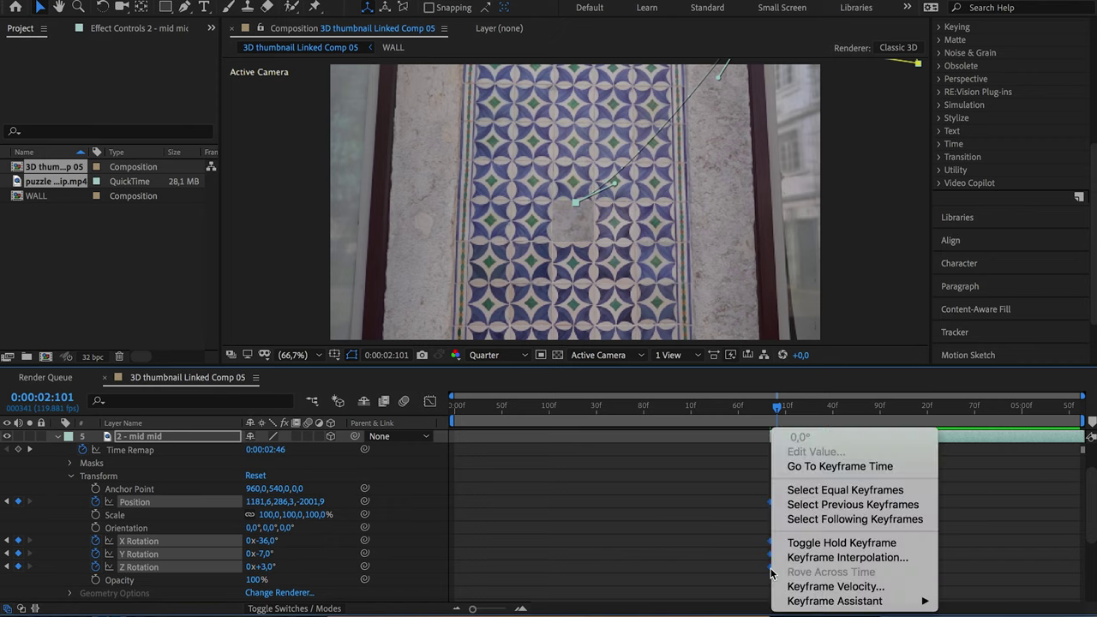
mouse_move(836, 601)
click(707, 550)
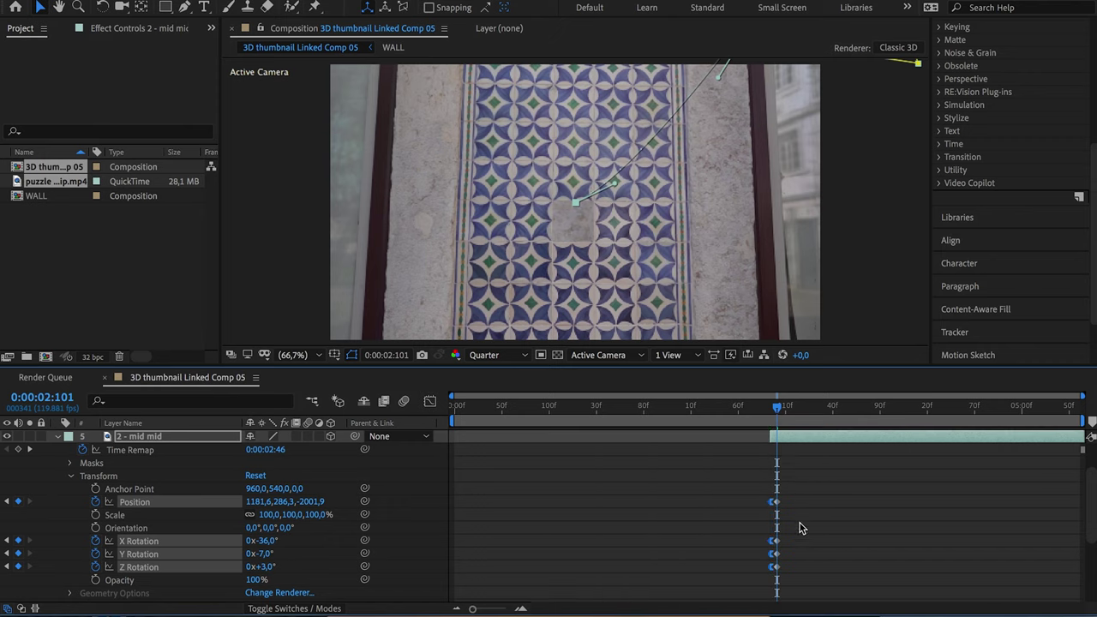
drag(800, 489, 777, 575)
right_click(776, 572)
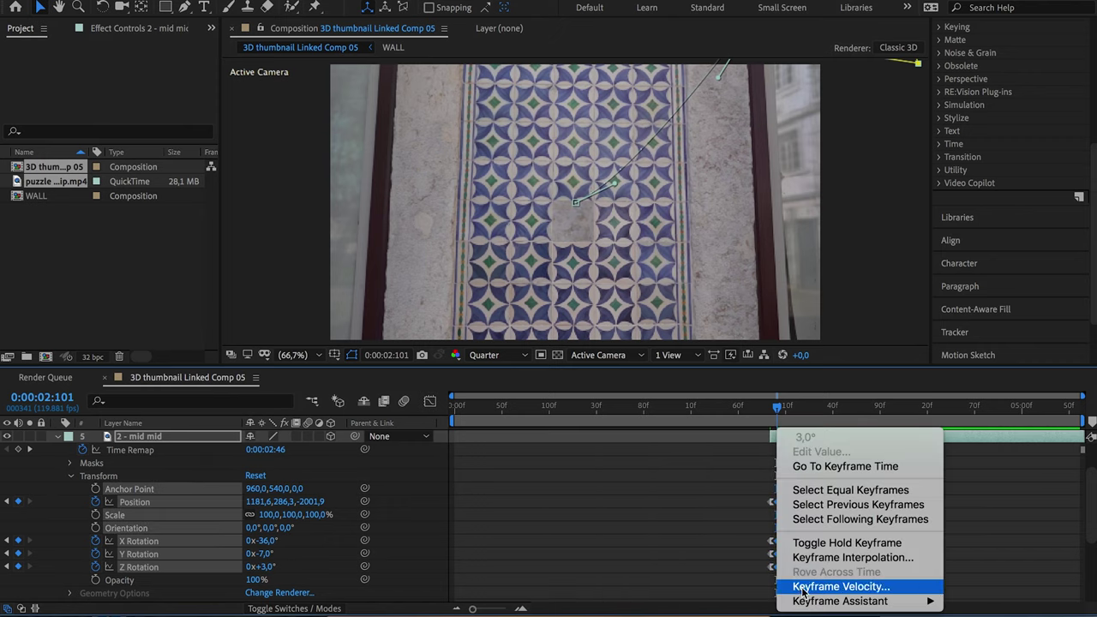
mouse_move(819, 602)
click(668, 543)
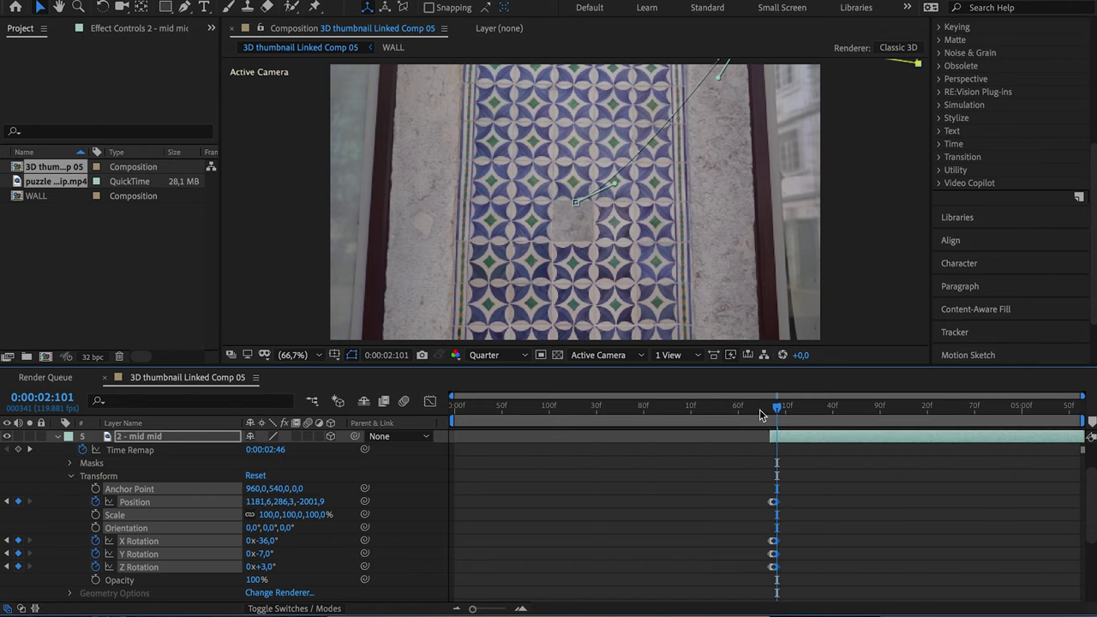
One frame later, slide the left-mid tile rightward in X to add a Position keyframe.
drag(778, 410, 748, 418)
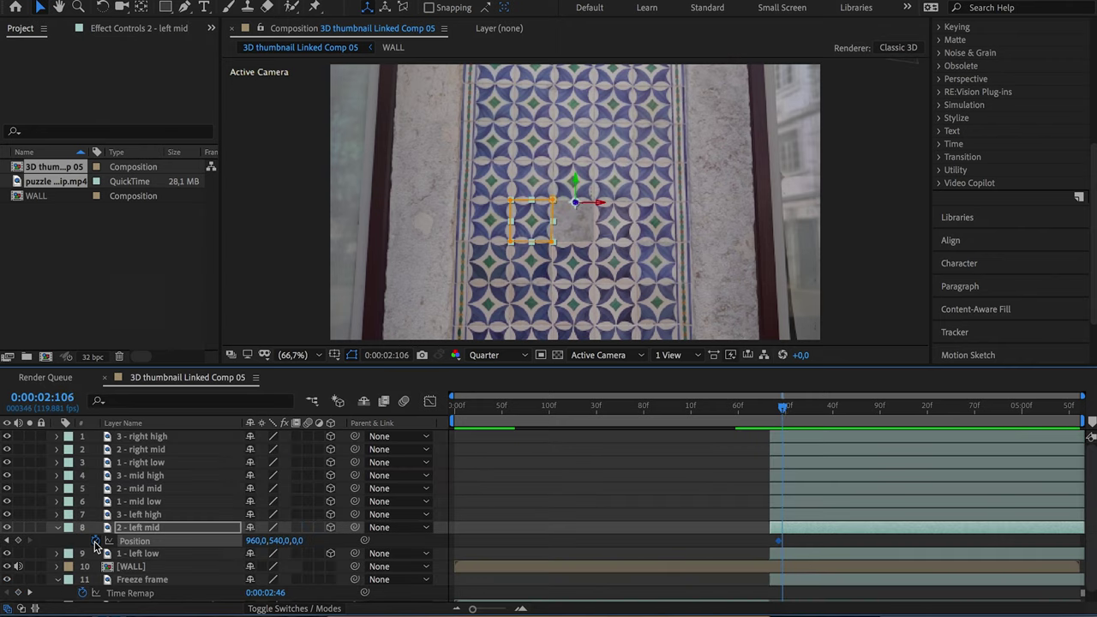
key(Page_Down)
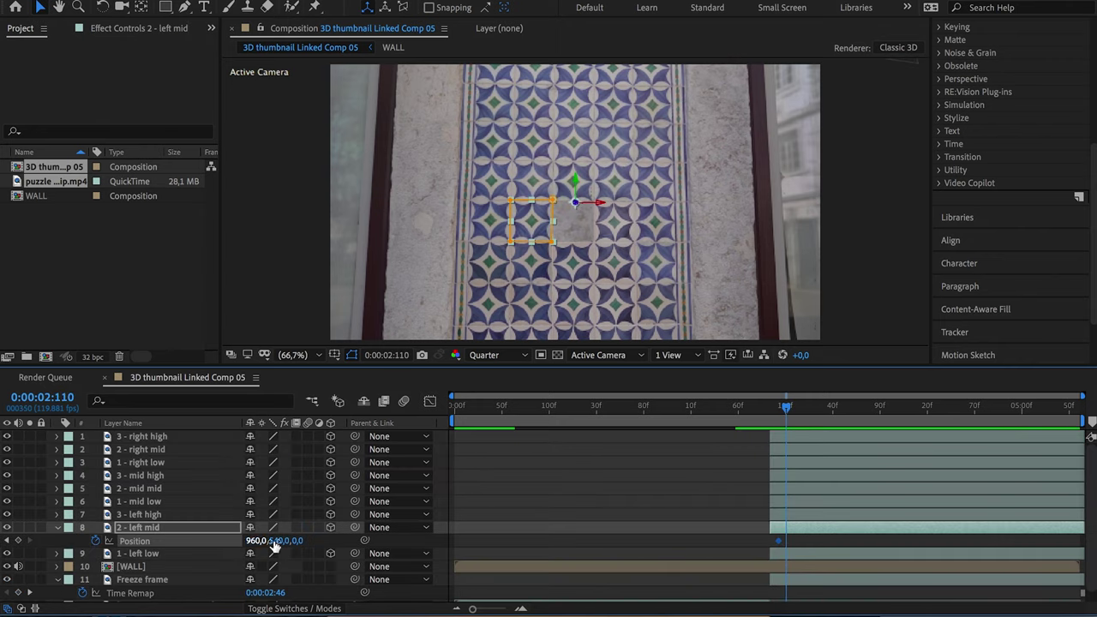
drag(255, 545, 378, 536)
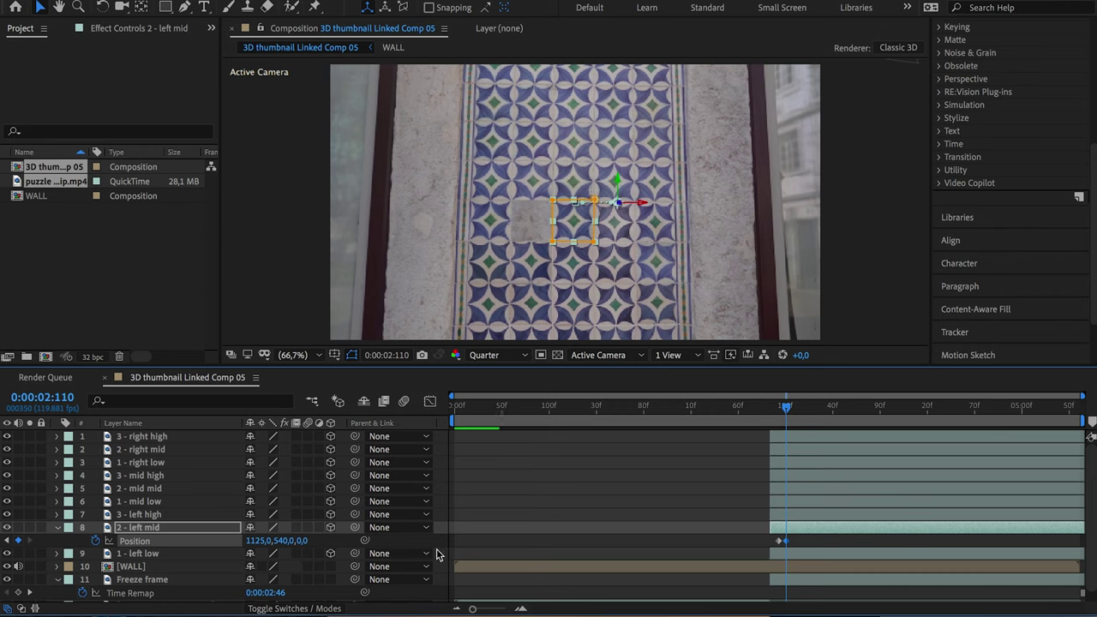
Reveal Position for the left-high, mid-mid and mid-high tiles, stepping a few frames later.
click(139, 515)
key(p)
key(Page_Down)
key(Page_Down)
key(Page_Down)
key(Page_Down)
key(Page_Down)
key(Page_Down)
key(Page_Down)
key(Page_Down)
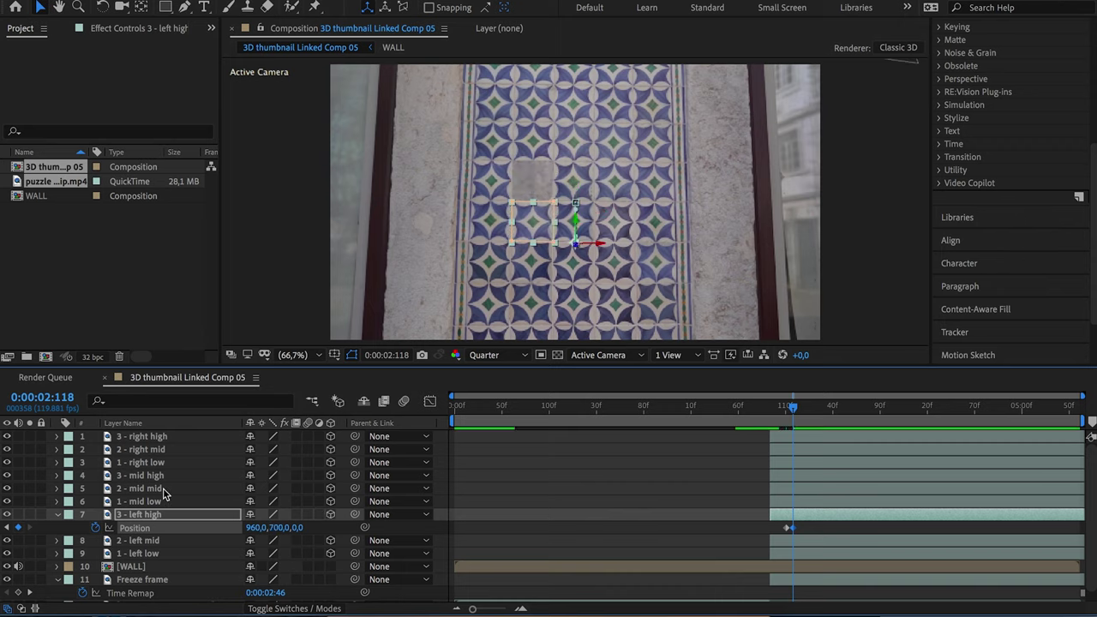
click(163, 488)
key(p)
click(177, 476)
key(p)
key(Page_Down)
key(Page_Down)
key(Page_Down)
key(Page_Down)
key(Page_Down)
key(Page_Down)
key(Page_Down)
key(Page_Down)
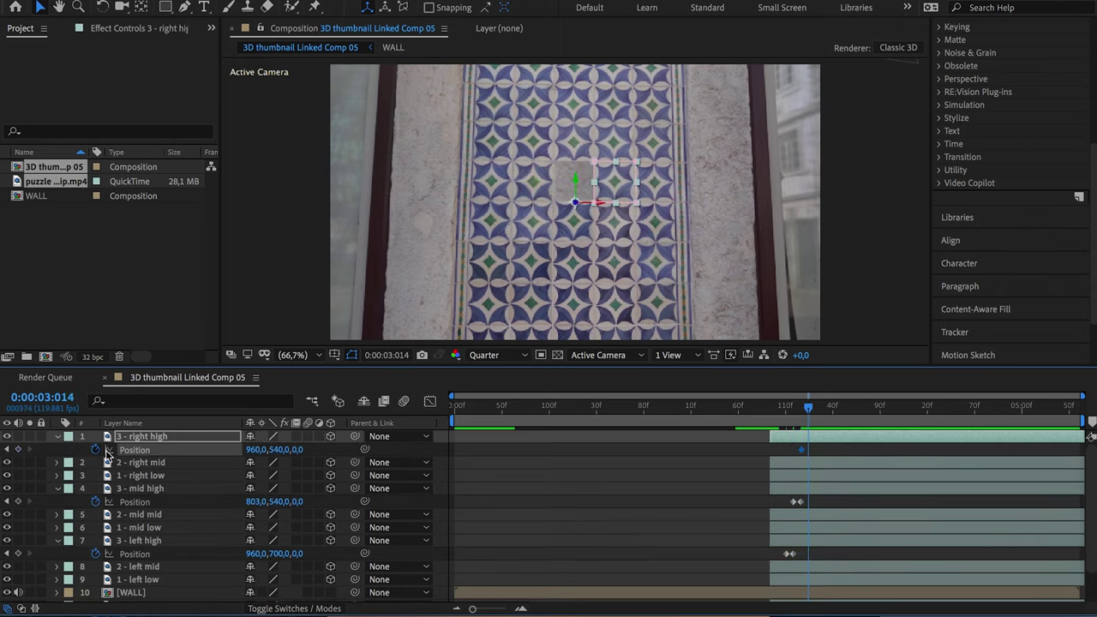
Reveal Position for the right-mid, right-low and mid-low tile layers.
click(141, 462)
key(p)
click(141, 489)
key(p)
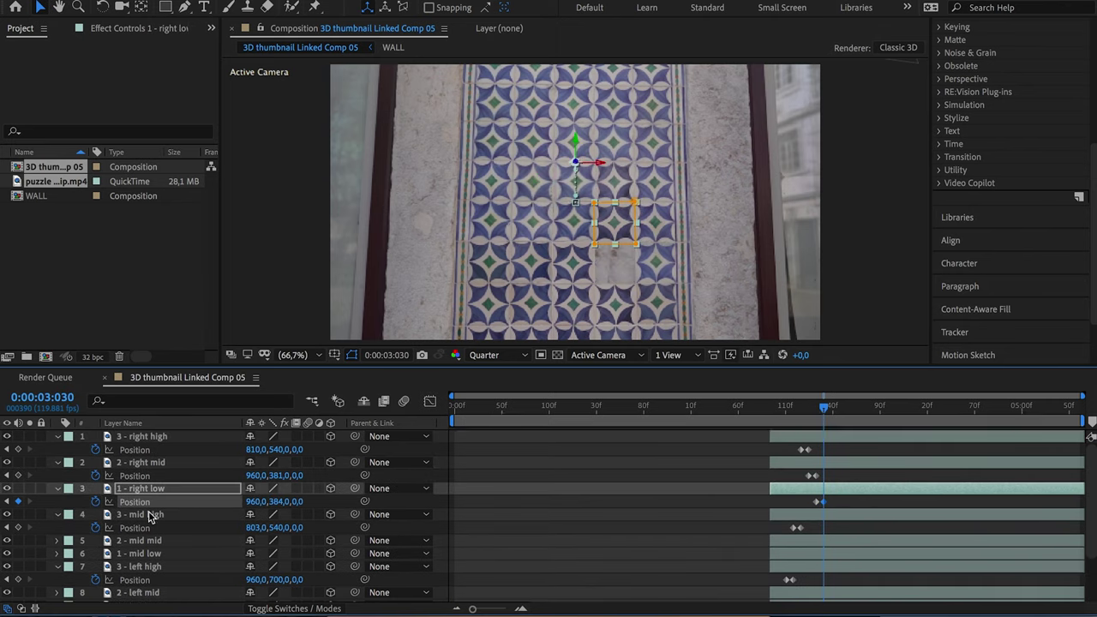
click(137, 553)
key(p)
scroll(154, 530, down, 2)
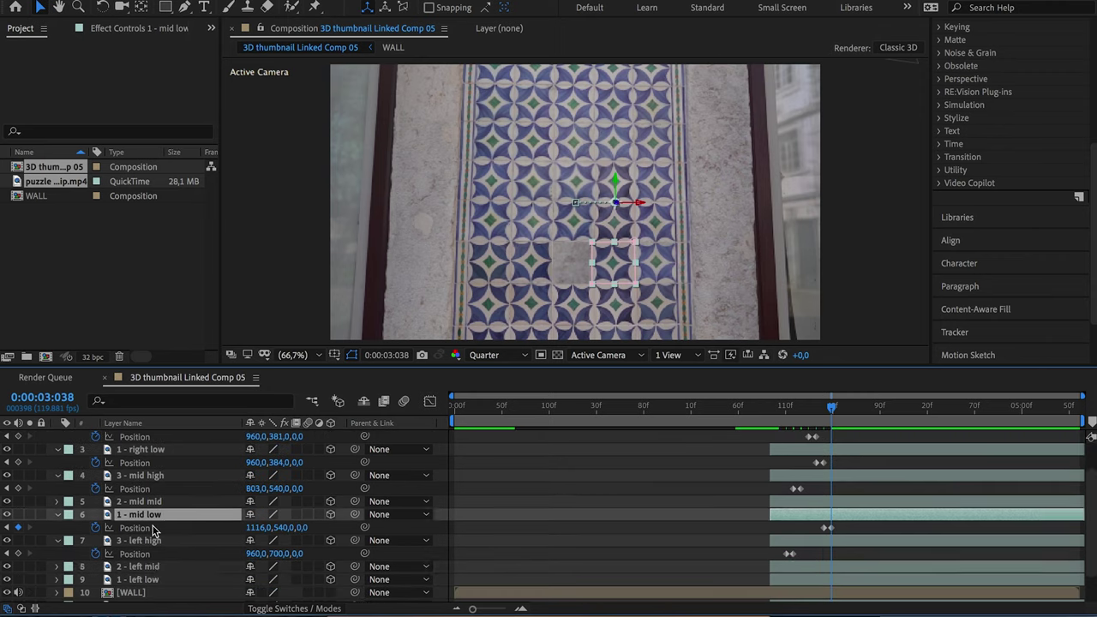
A few frames later, nudge the left-mid tile downward with a Position keyframe.
click(138, 567)
key(p)
key(Page_Down)
key(Page_Down)
key(Page_Down)
key(Page_Down)
key(Page_Down)
key(Page_Down)
key(Page_Down)
key(Page_Down)
drag(273, 580, 420, 570)
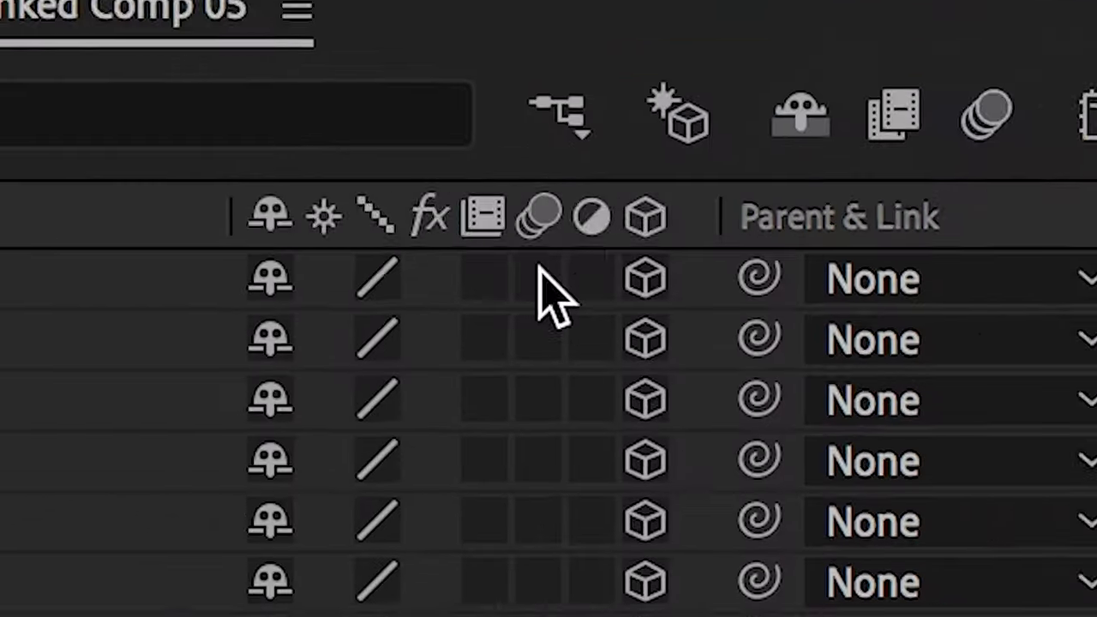
Enable the Motion Blur switch on tiles 1–9 and scrub to preview the fly-out.
drag(308, 437, 307, 514)
drag(611, 418, 619, 548)
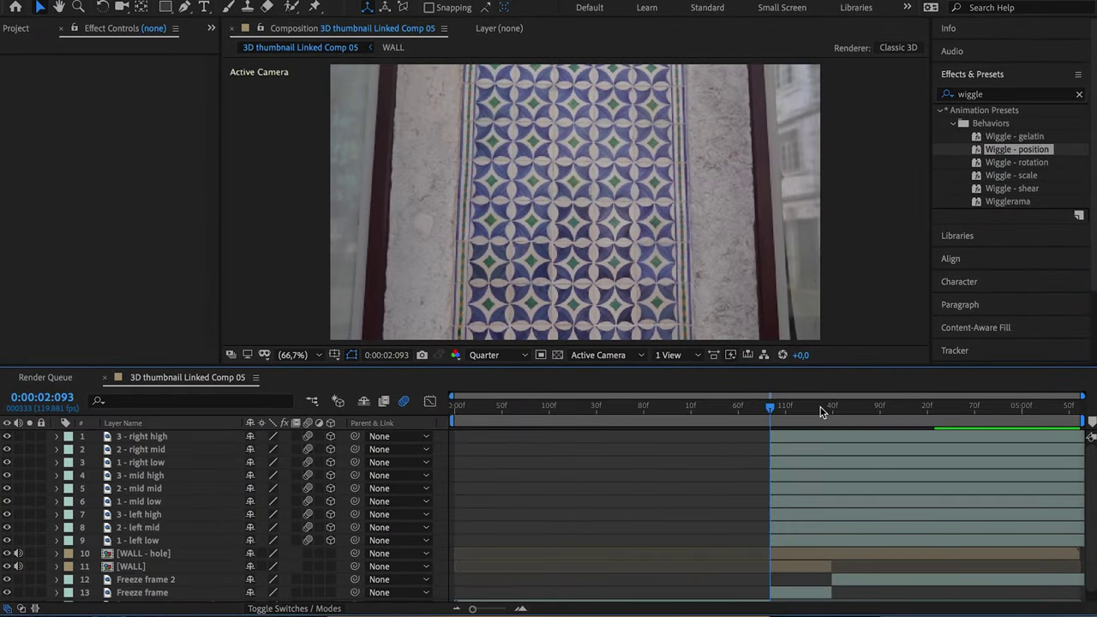
drag(774, 410, 781, 406)
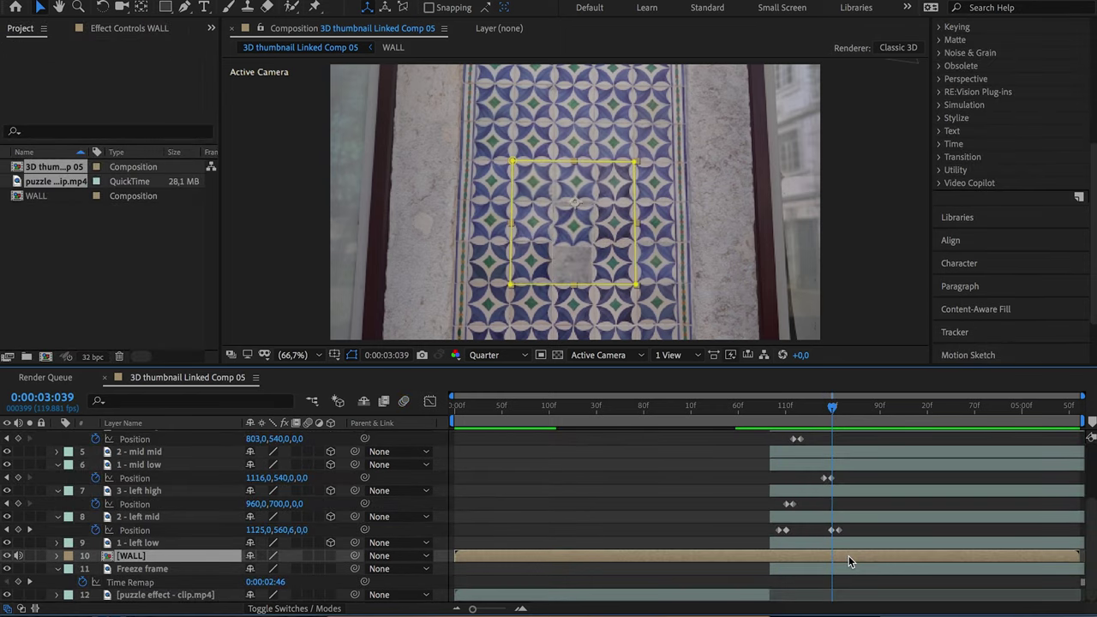
Duplicate the WALL layer and pre-compose the copy as 'WALL - hole'.
key(ctrl+d)
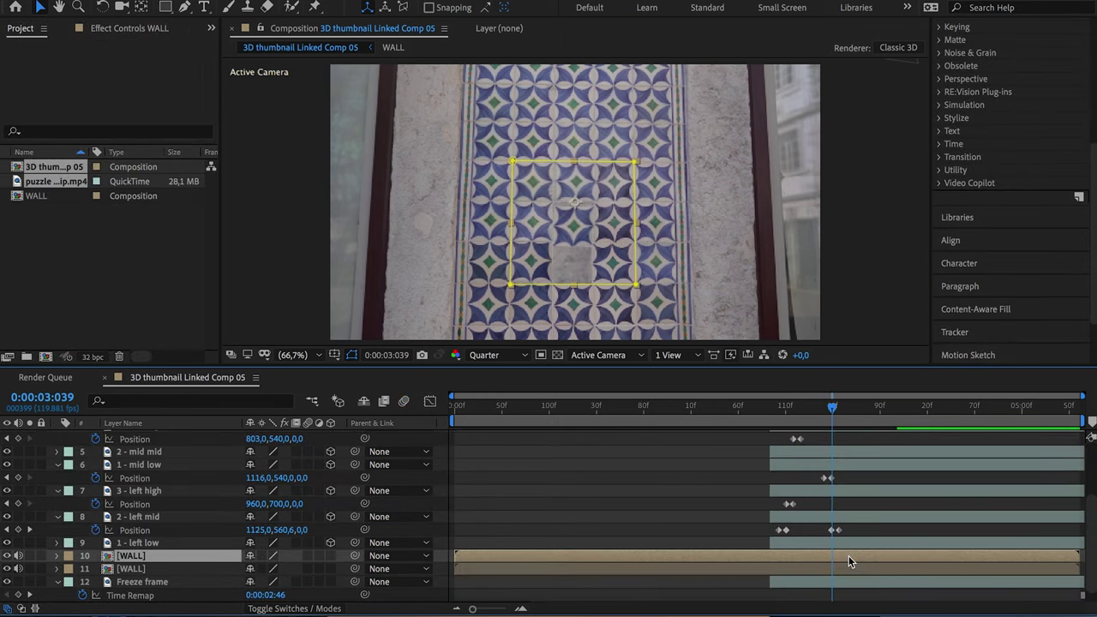
right_click(849, 556)
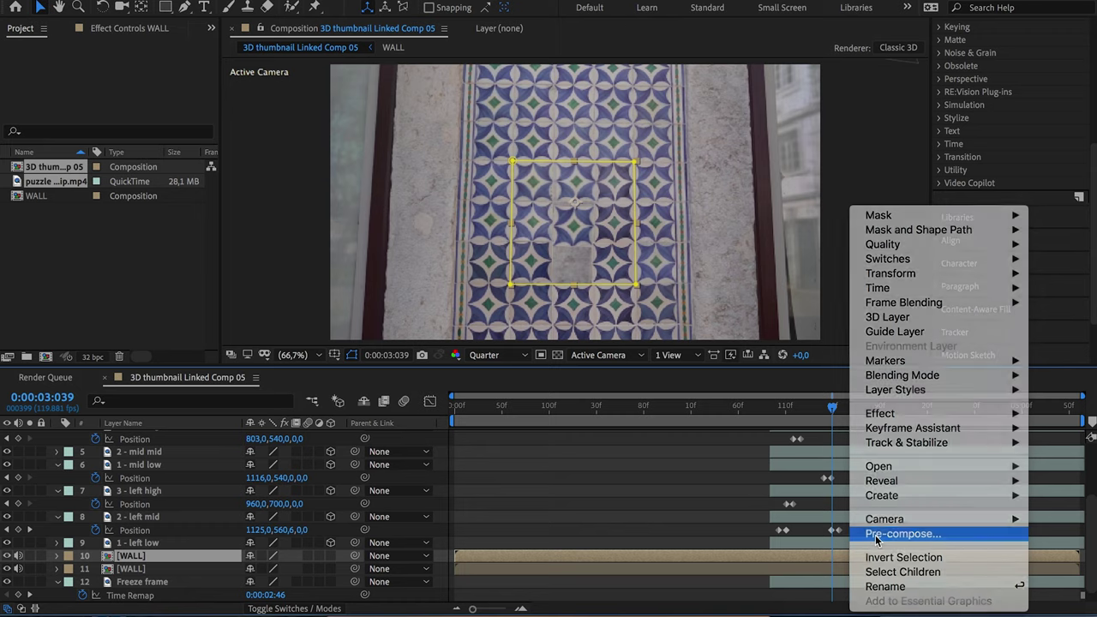
click(904, 533)
text(WALL - hole)
key(Return)
Draw a square Pen mask on WALL - hole, then select the original WALL layer.
key(g)
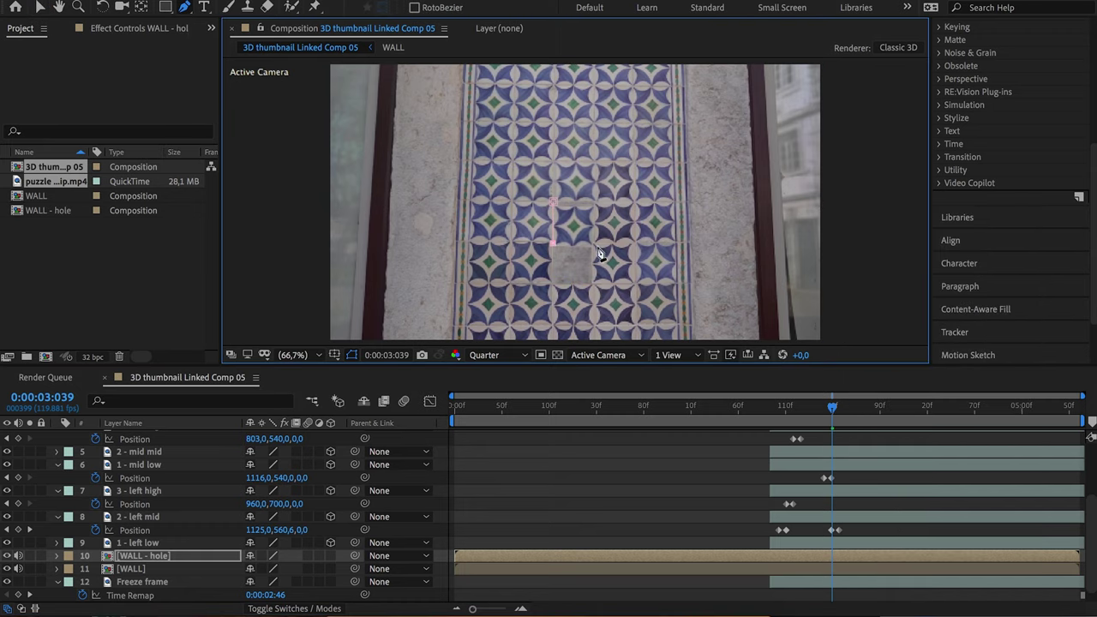
click(553, 200)
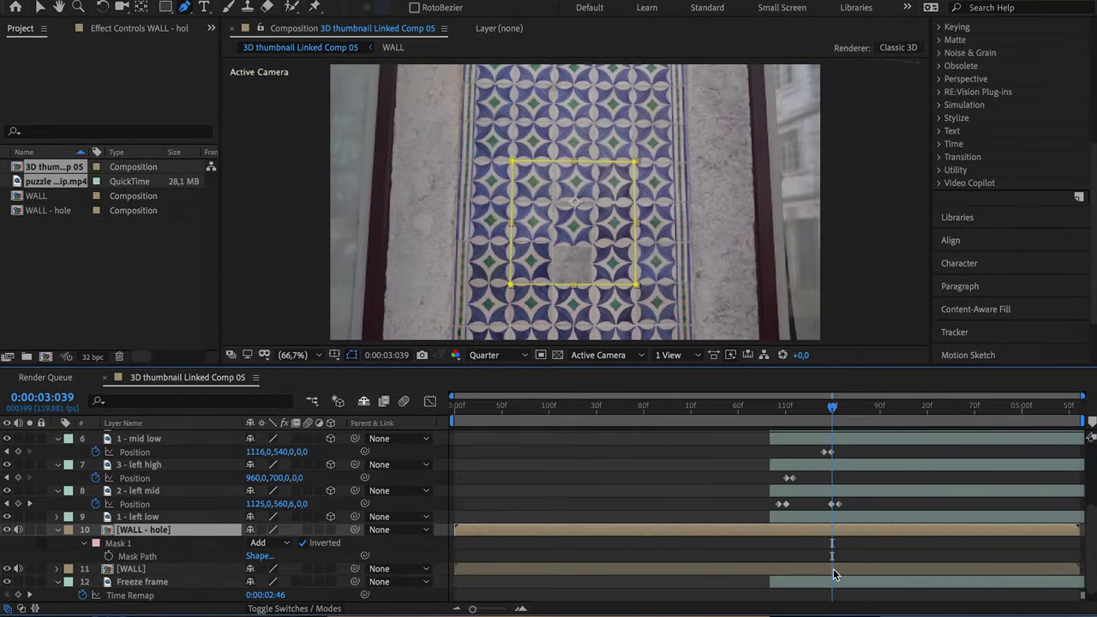
click(834, 568)
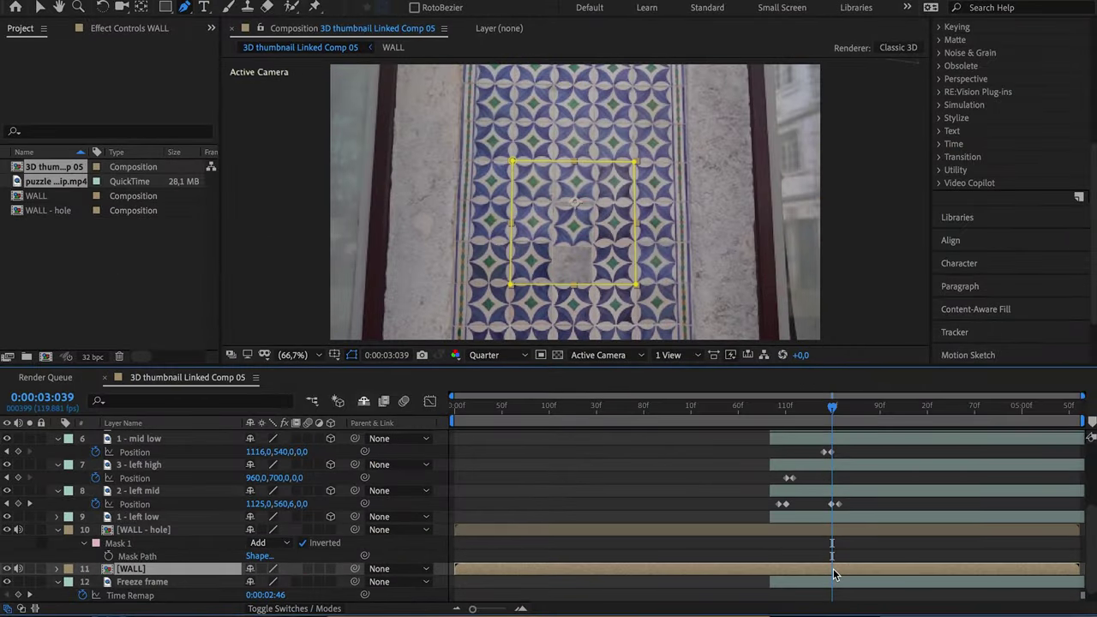
Split WALL at the playhead, delete the extra part, and split the freeze frame.
key(ctrl+shift+d)
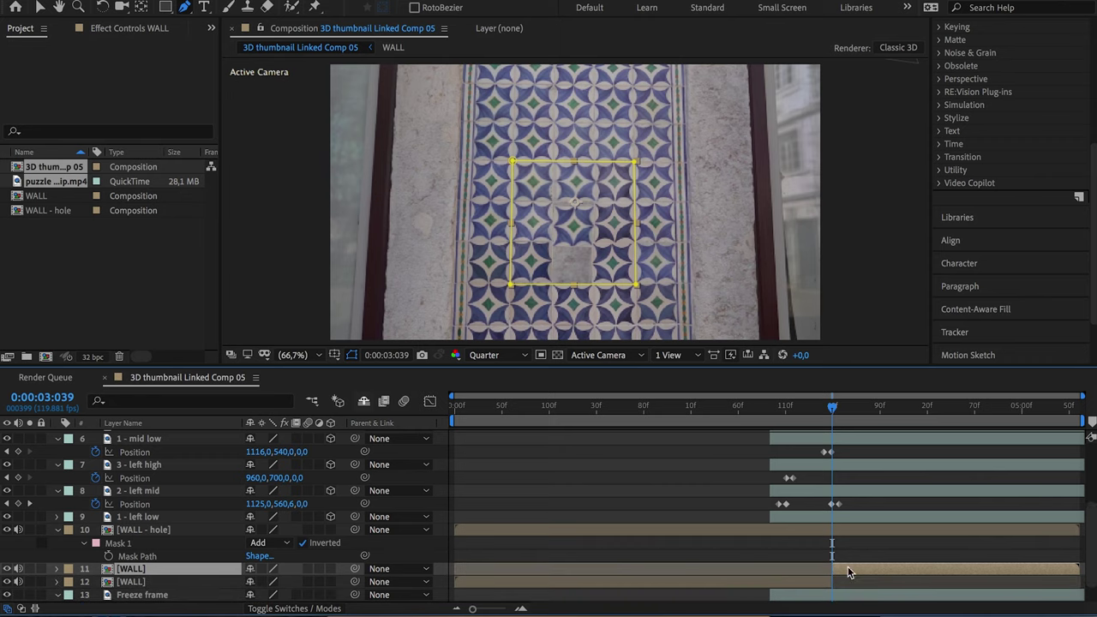
key(Delete)
key(ctrl+shift+d)
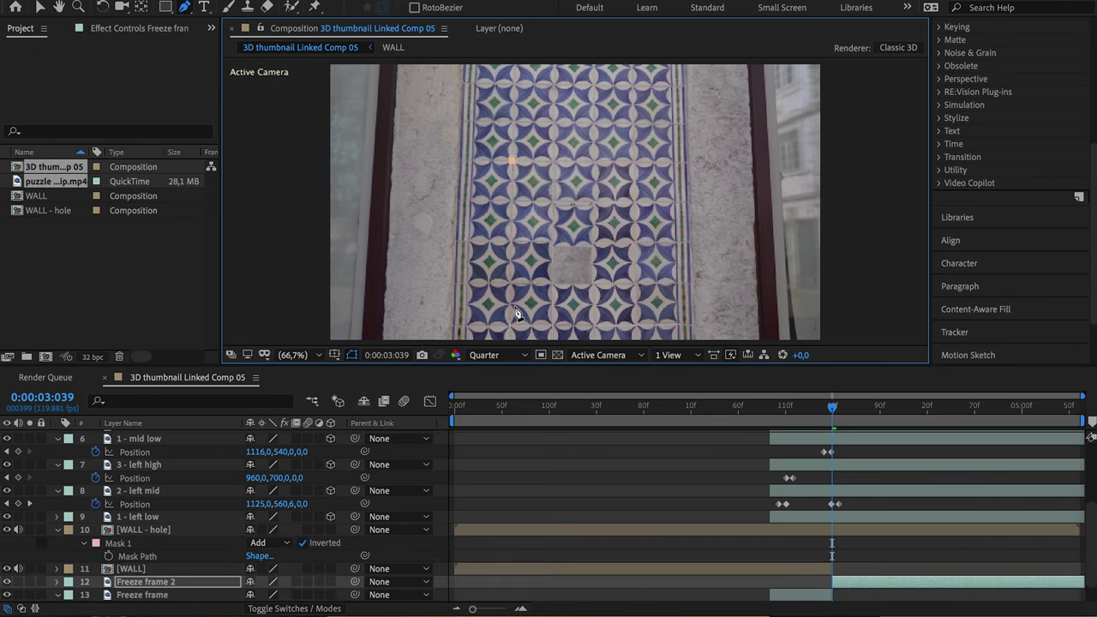
Draw an inverted rectangular mask on Freeze frame 2, raising its bottom corners to the tile edge.
click(511, 329)
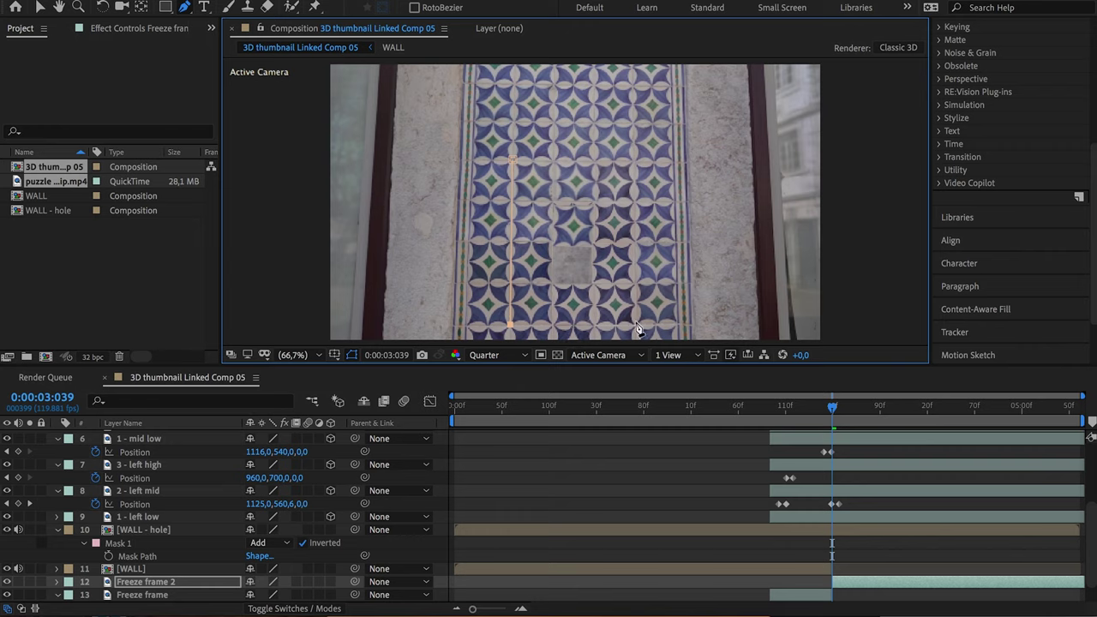
click(638, 161)
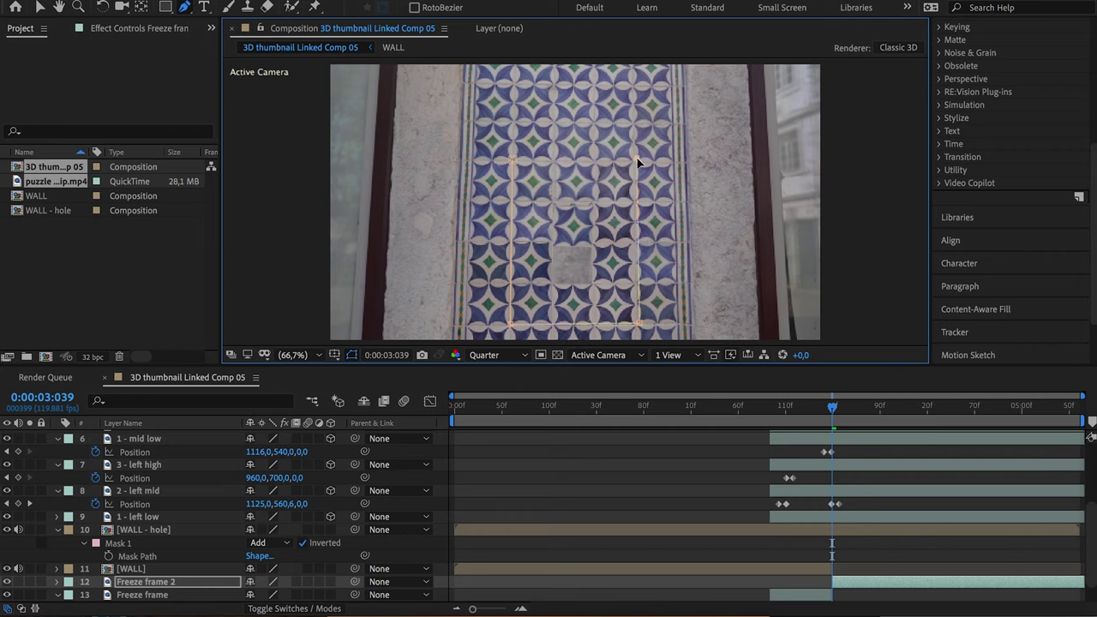
click(512, 161)
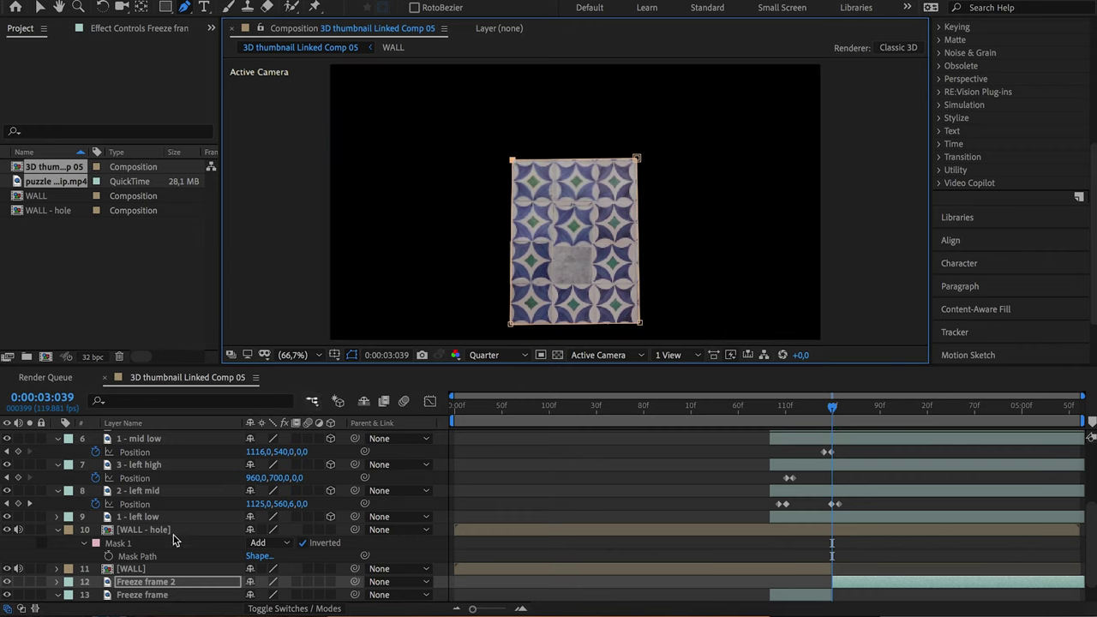
click(165, 585)
key(m)
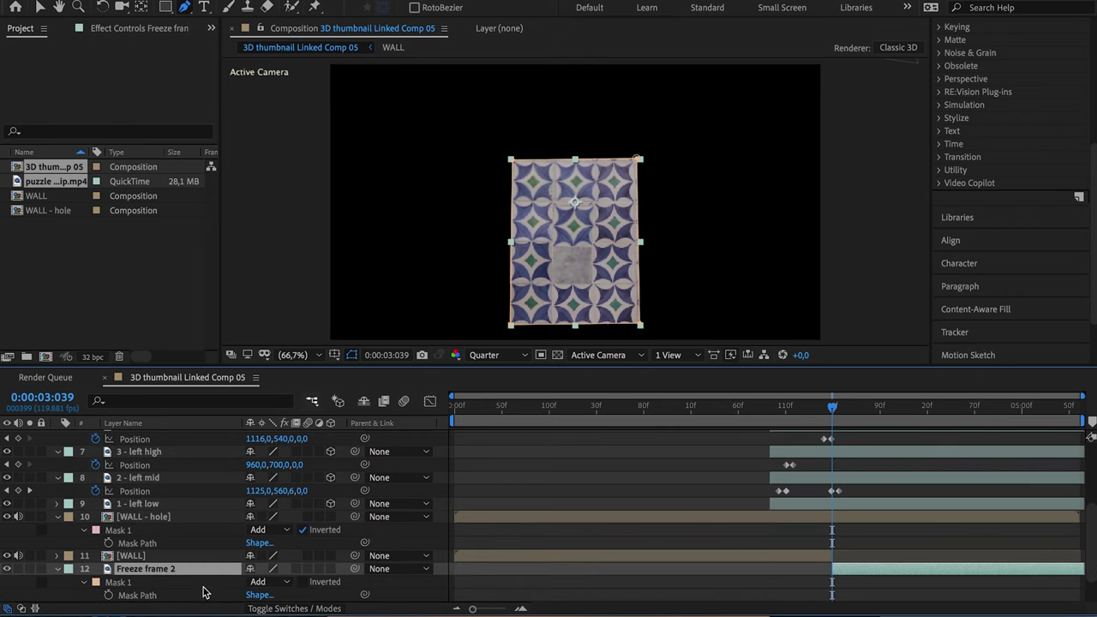
click(302, 582)
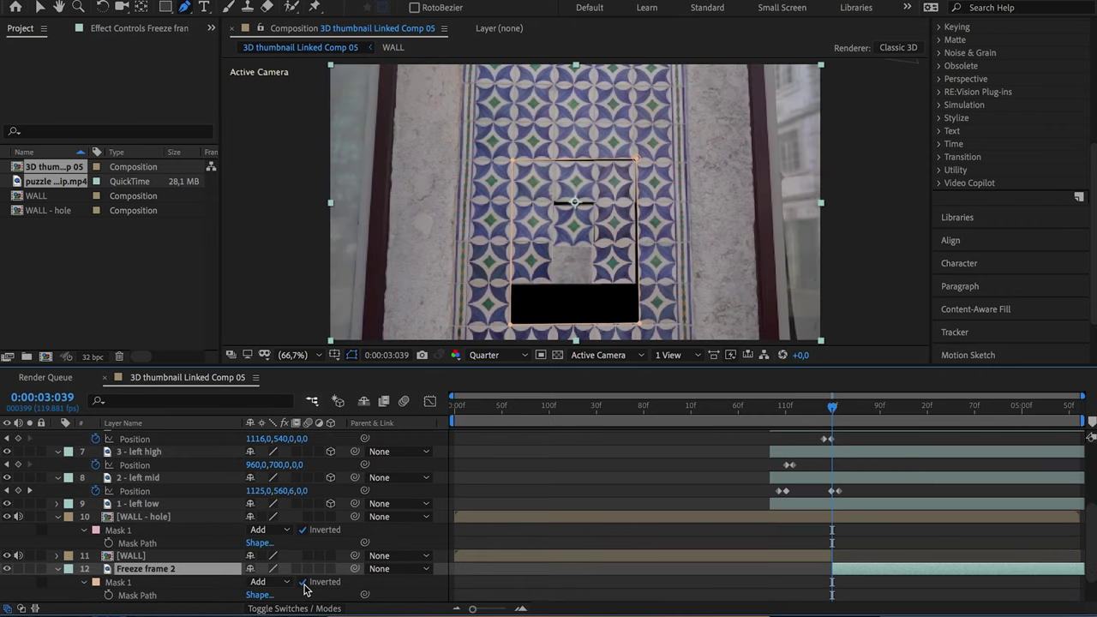
click(638, 166)
drag(639, 324, 634, 284)
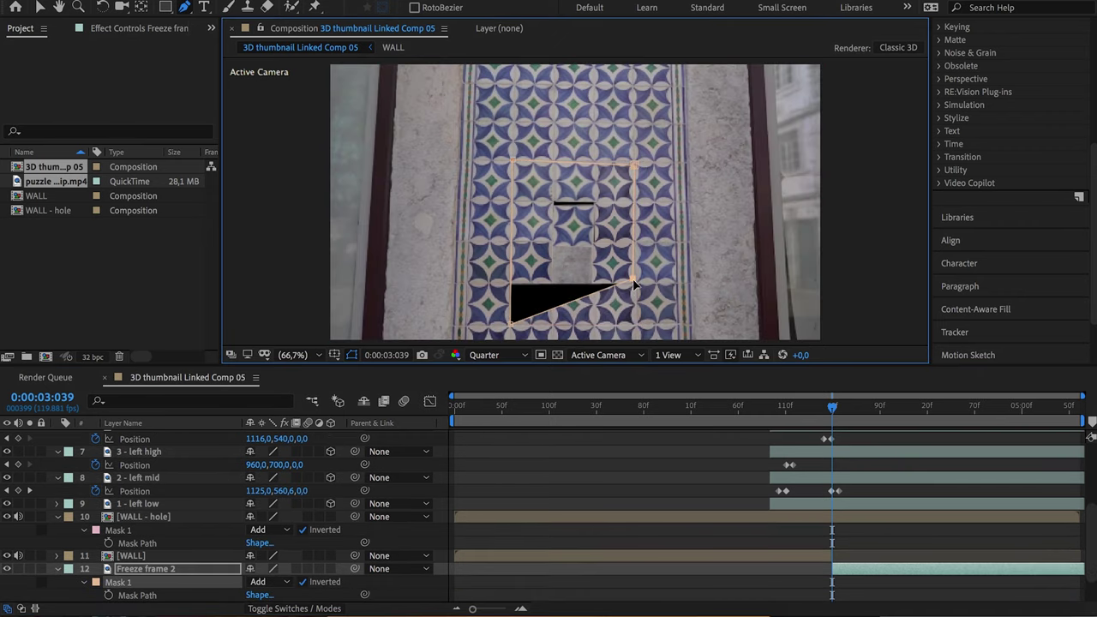
drag(511, 328, 514, 286)
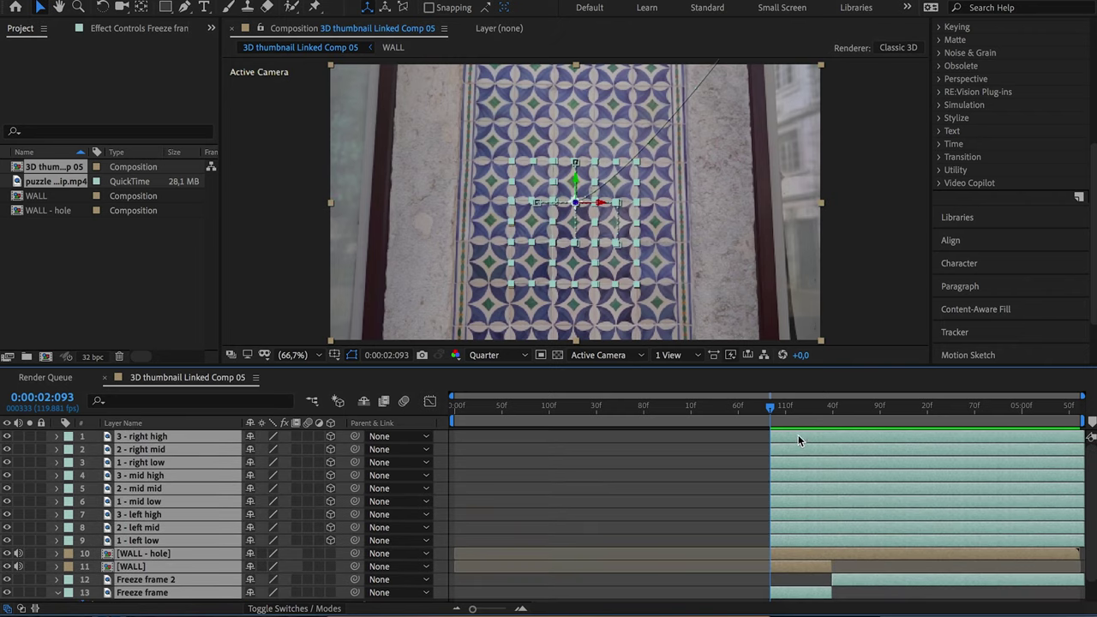
Pre-compose the selected tile layers into Pre-comp 1 and deal with the duplicate layer.
right_click(797, 437)
click(836, 533)
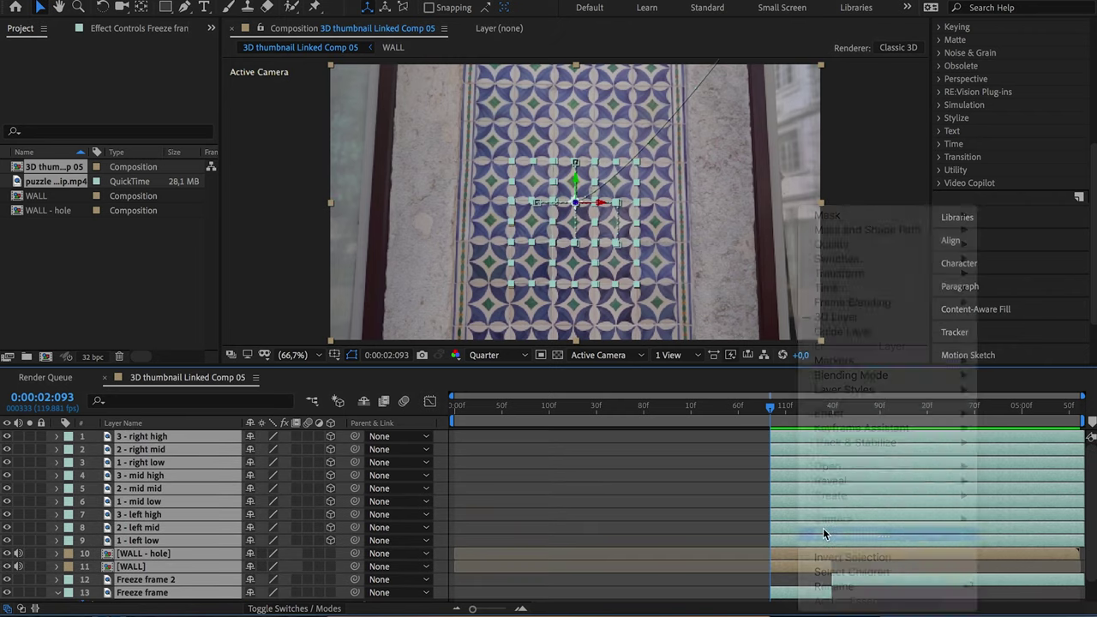
click(292, 275)
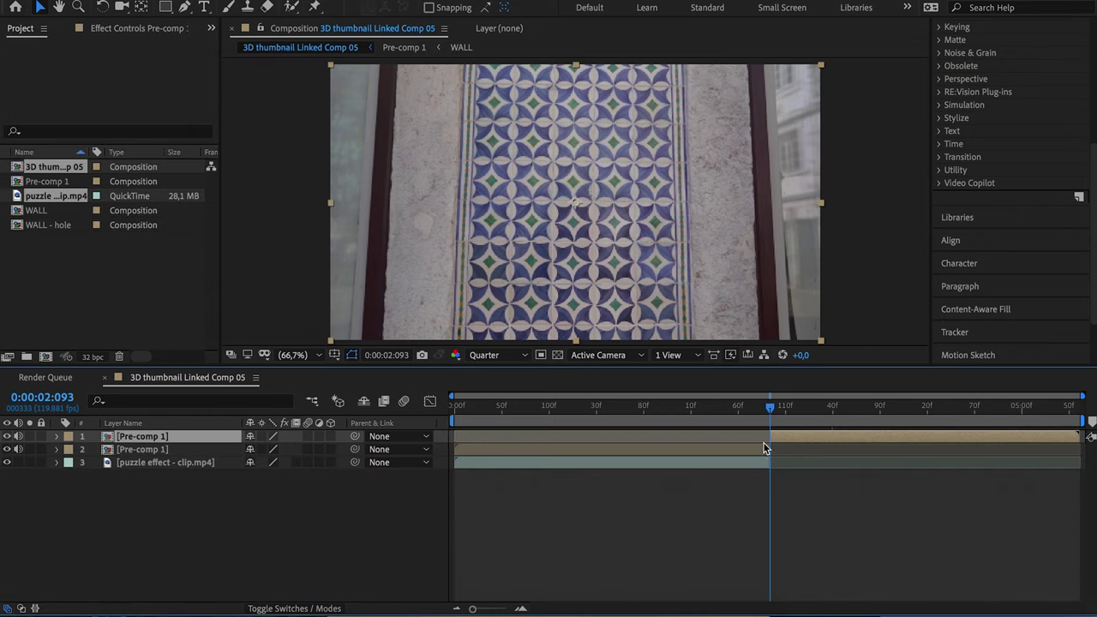
click(756, 448)
key(F2)
Set a 100% Scale keyframe on the pre-comp and preview the tiles flying out.
click(783, 438)
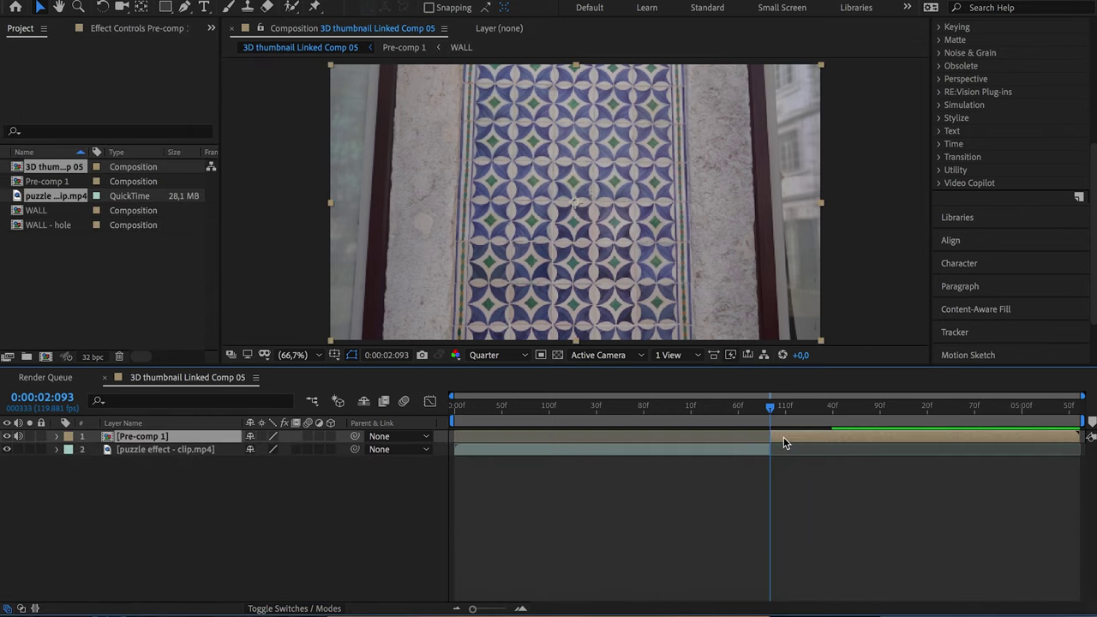
key(s)
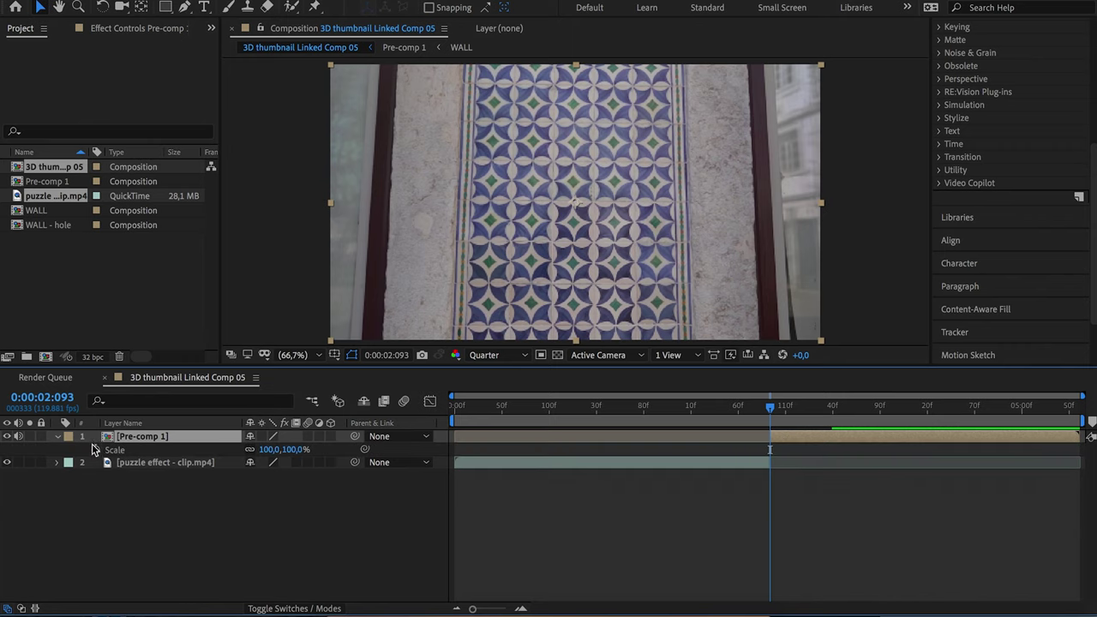
click(95, 450)
key(space)
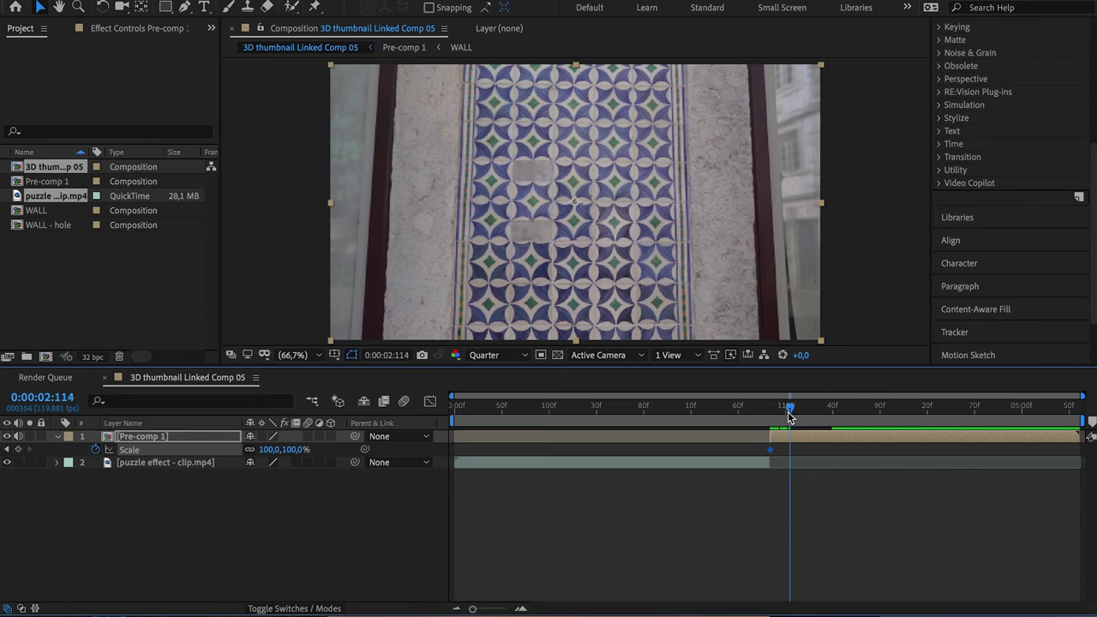
drag(790, 416, 827, 416)
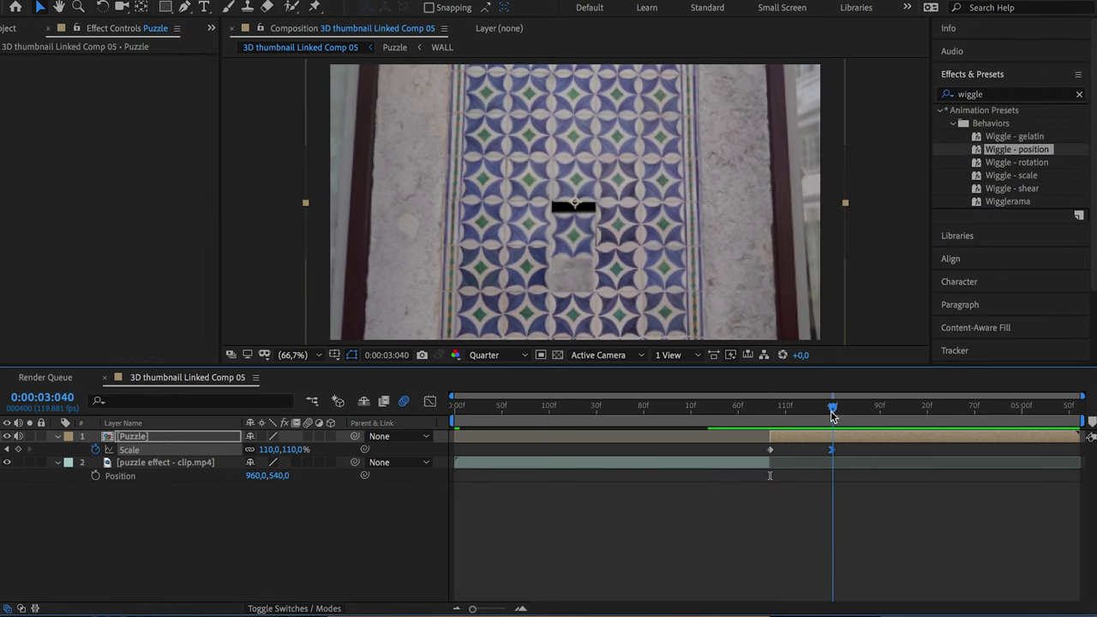
drag(832, 415, 857, 417)
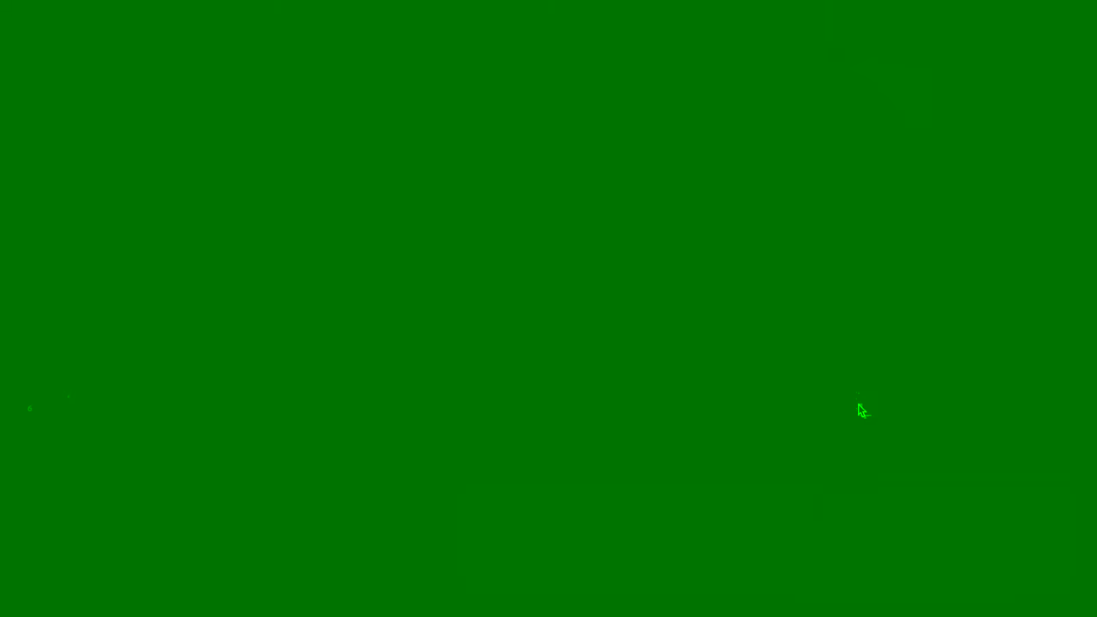
Move the Puzzle layer's anchor point to the centre of the black hole.
drag(860, 409, 862, 409)
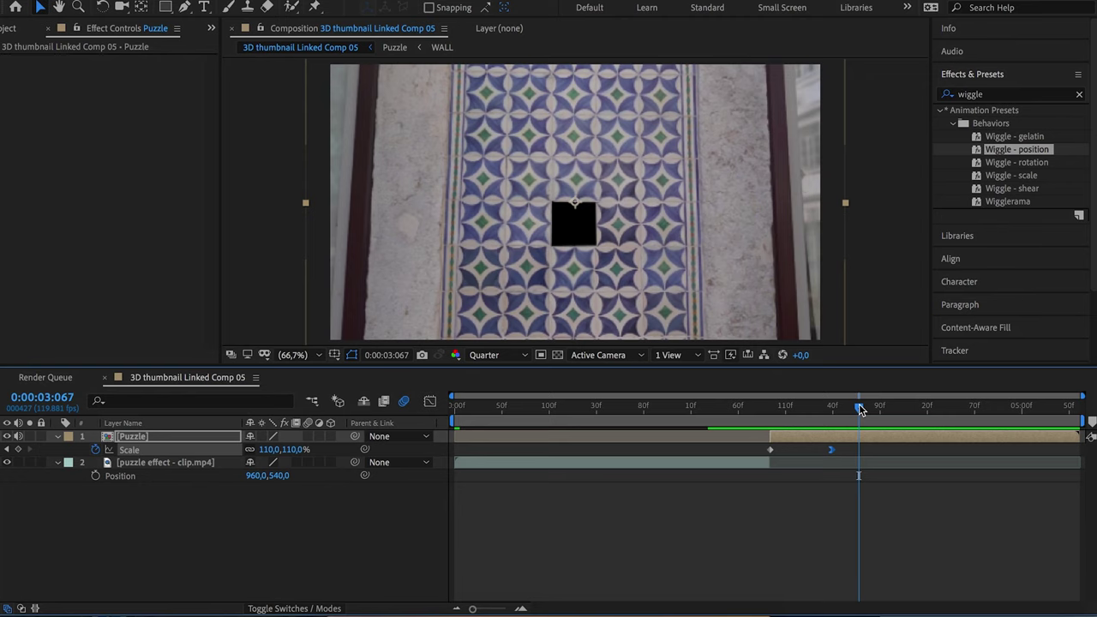
key(y)
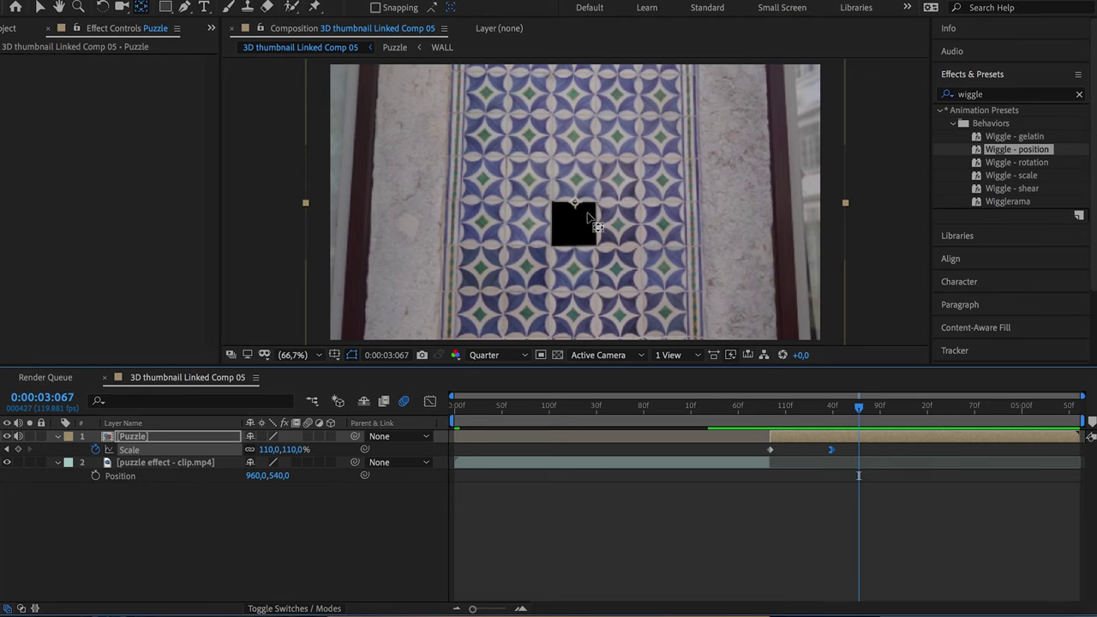
drag(577, 207, 576, 225)
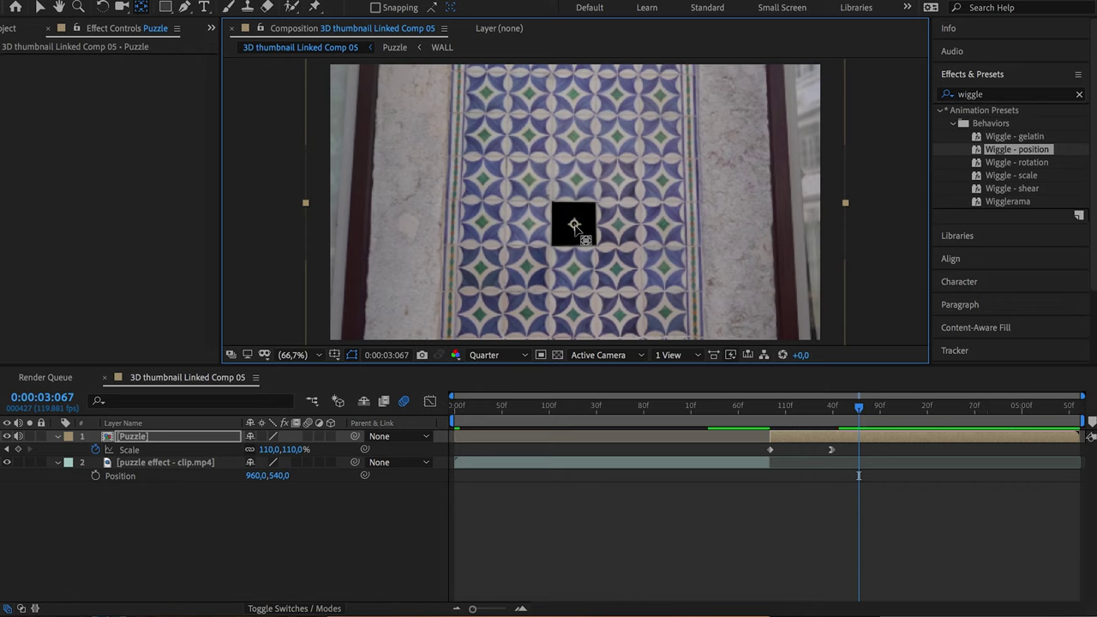
Scale Puzzle to 1307% and apply Exponential Scale to both Scale keyframes.
click(202, 439)
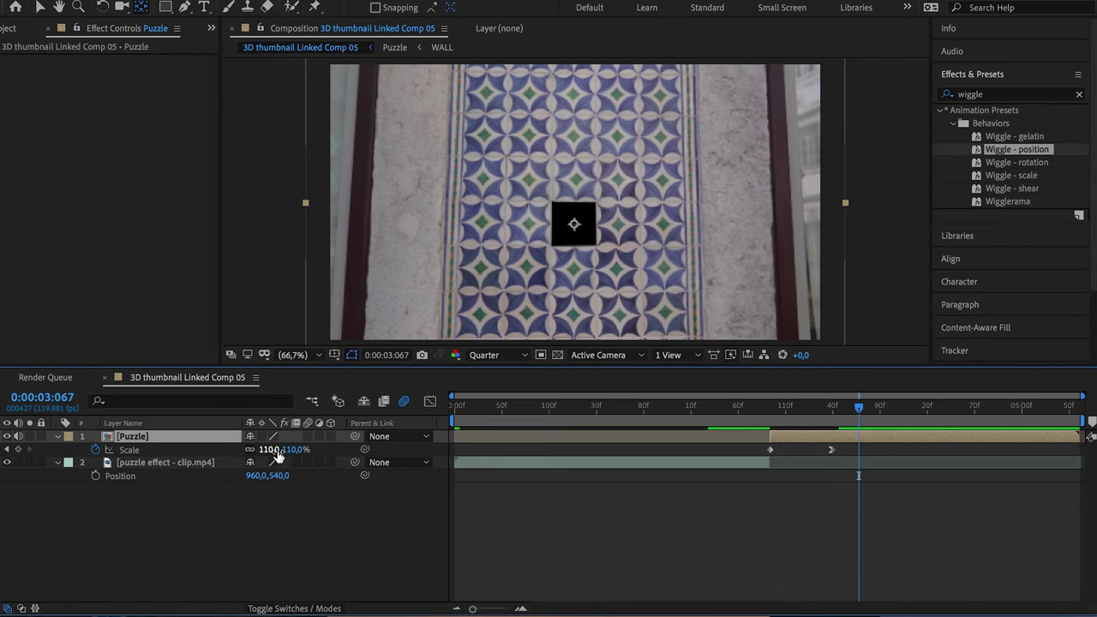
drag(268, 450, 825, 403)
drag(867, 445, 829, 454)
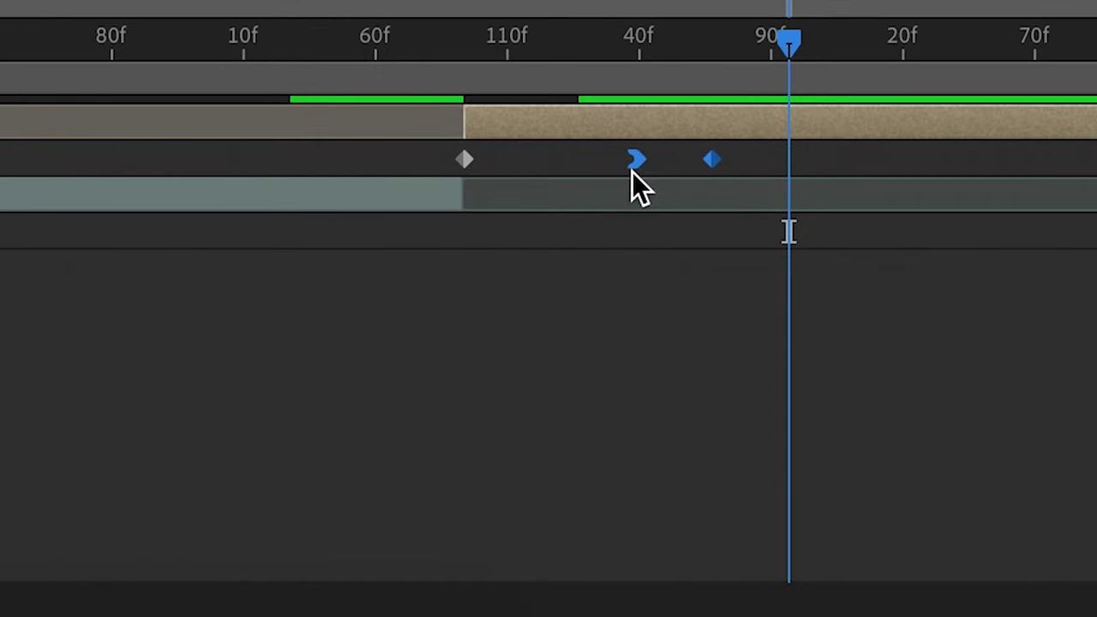
right_click(635, 162)
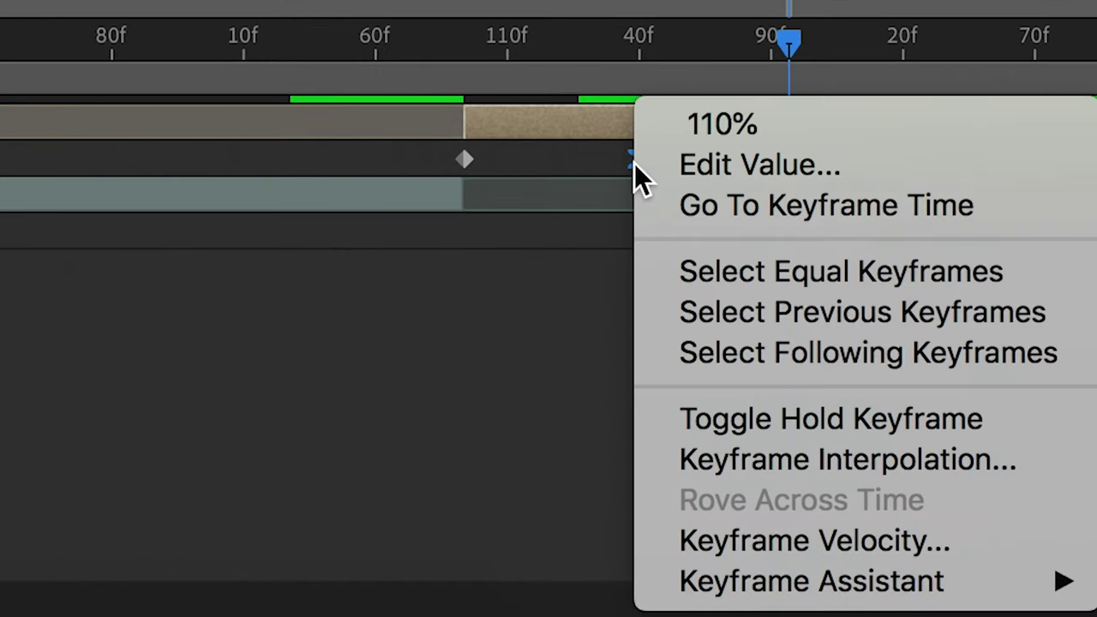
mouse_move(814, 585)
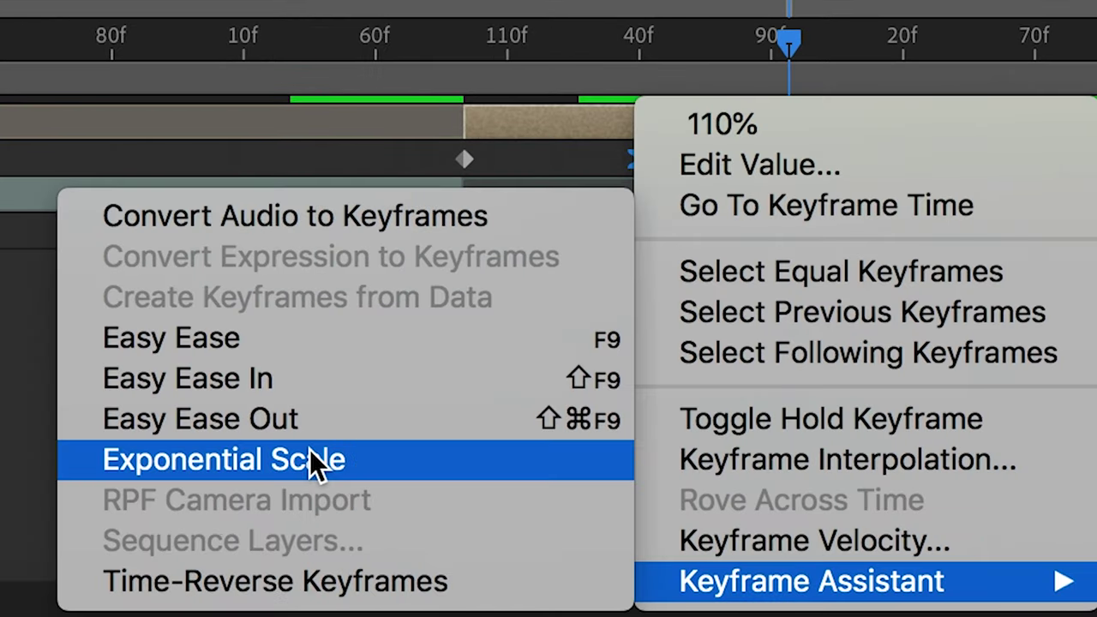
click(314, 457)
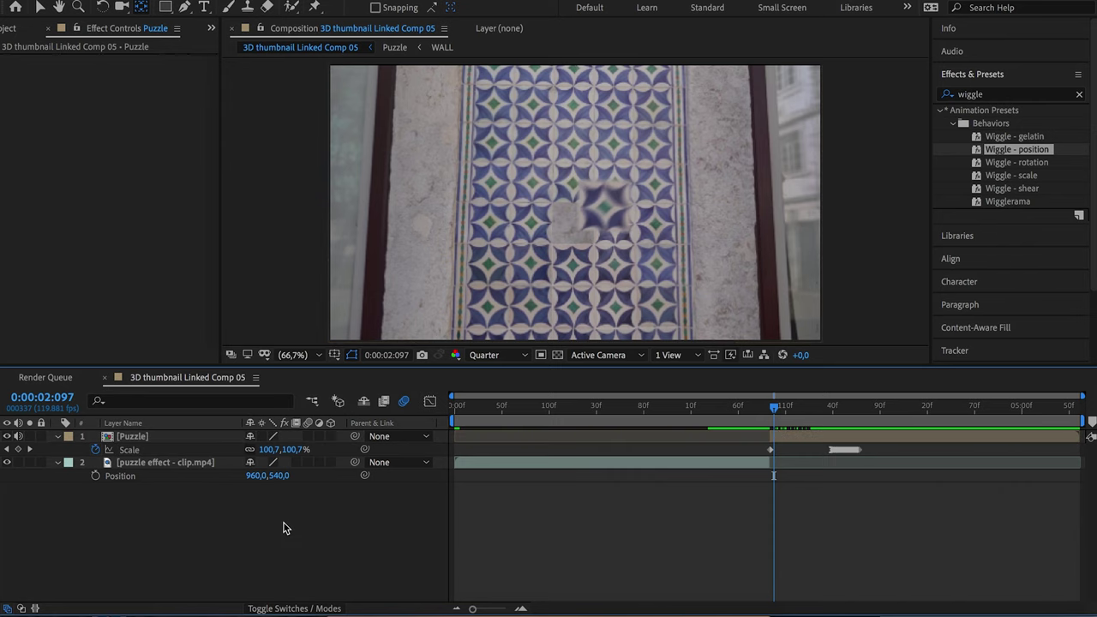
Add a new adjustment layer and apply the Wiggle - position preset to it.
right_click(273, 529)
mouse_move(445, 451)
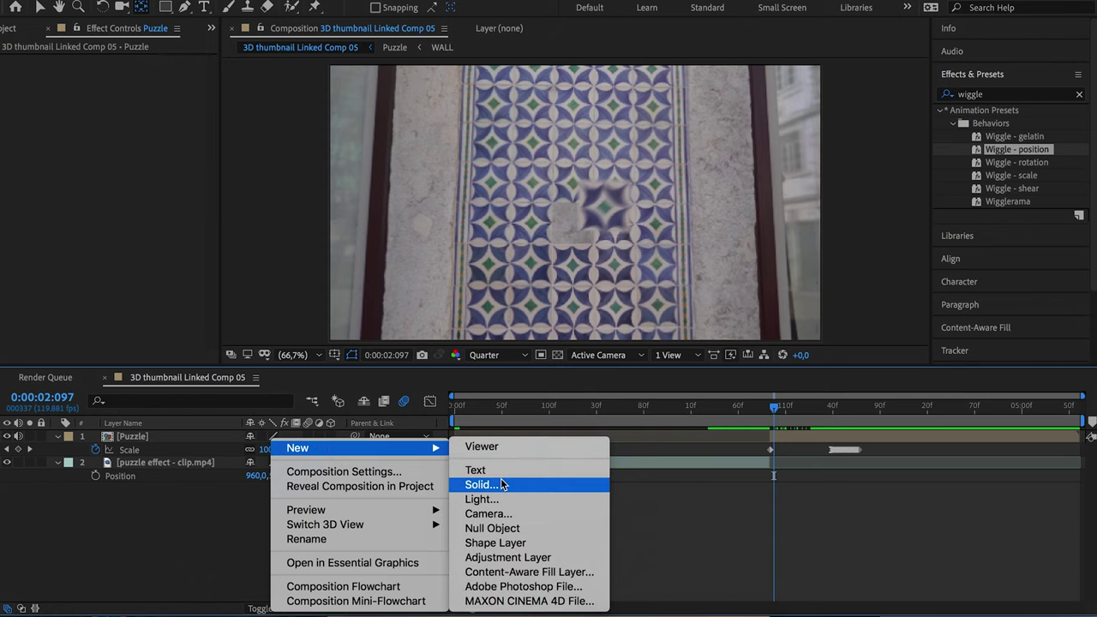
click(507, 558)
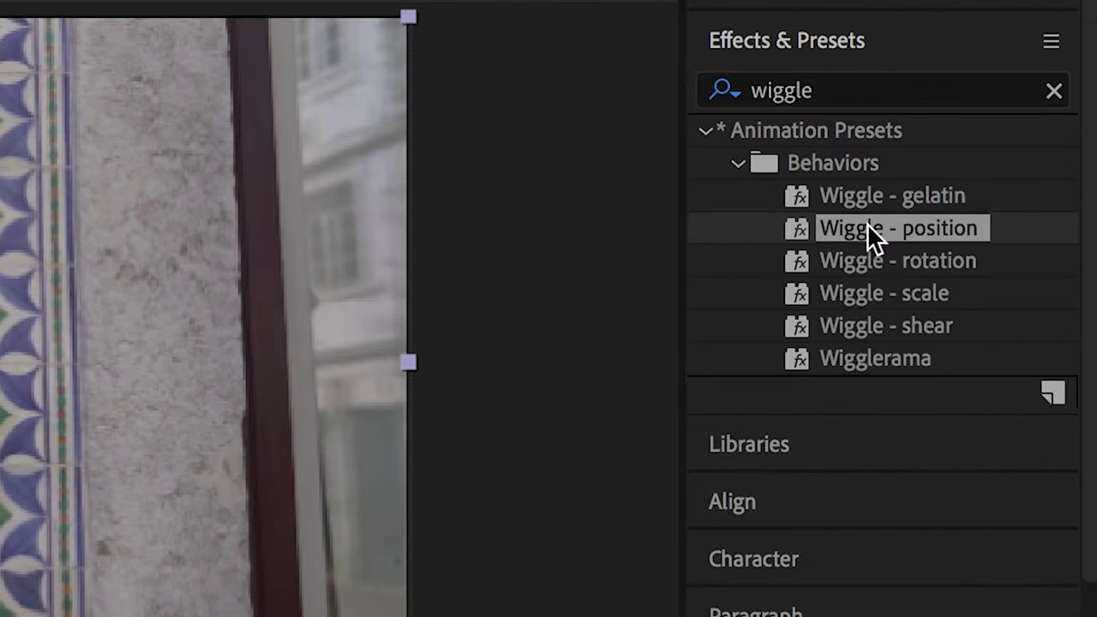
click(866, 227)
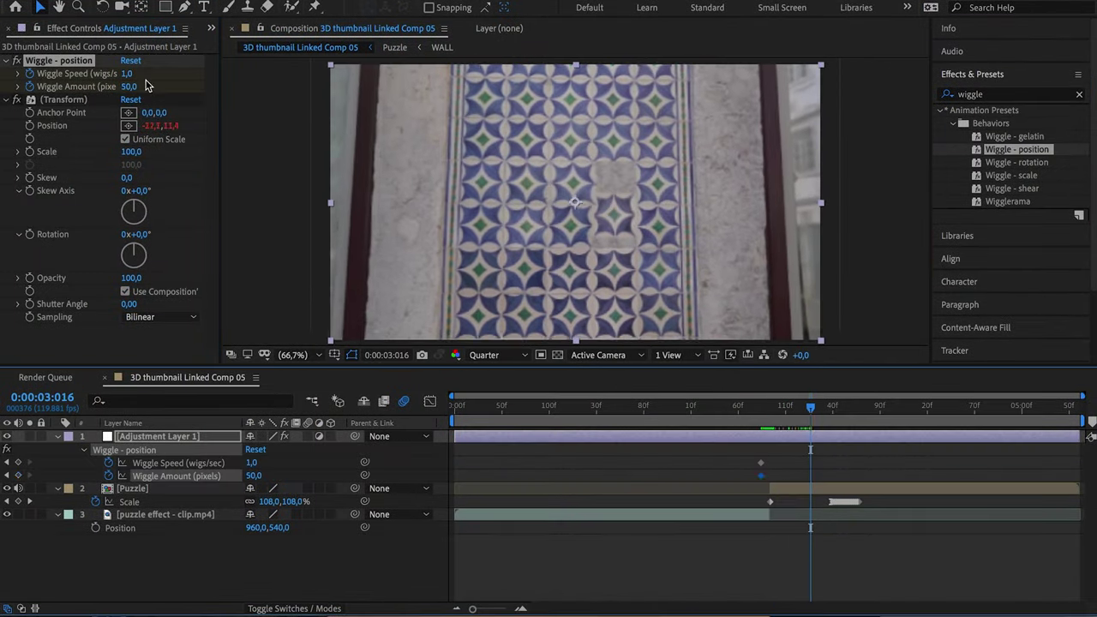
Keyframe Wiggle Speed and Amount, stronger later and speed 0,4 at an earlier frame.
click(830, 407)
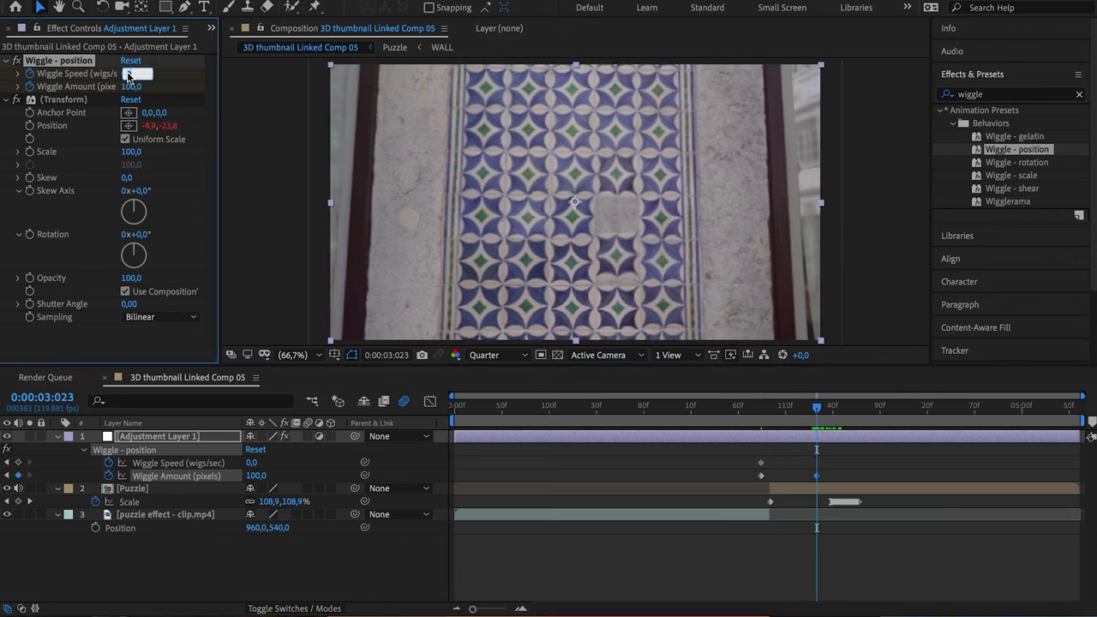
drag(827, 411, 664, 439)
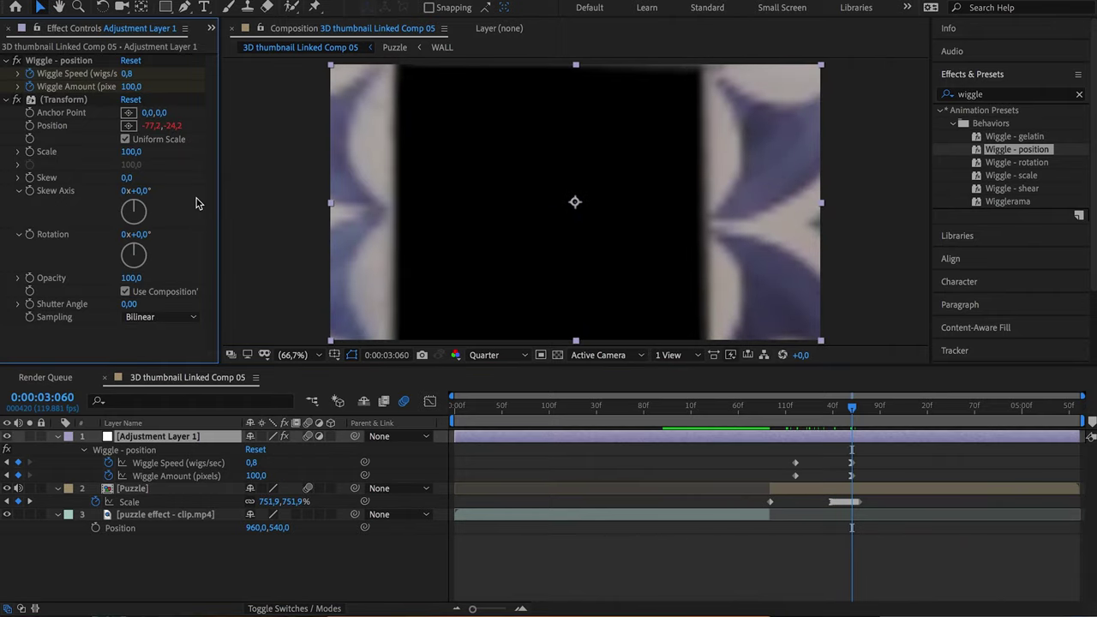
click(797, 428)
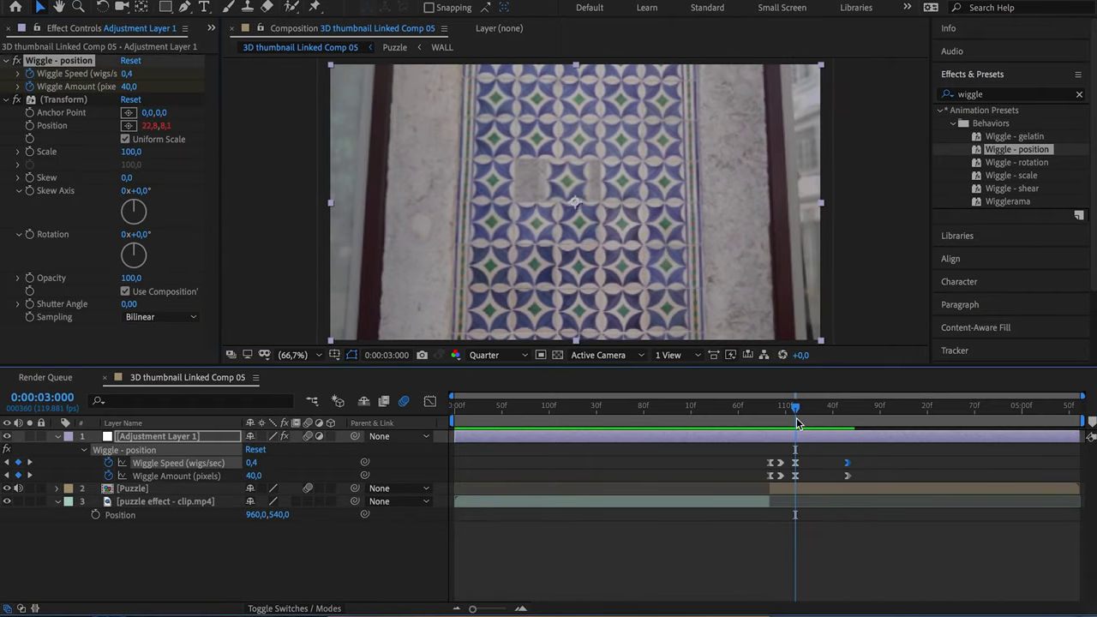
click(129, 74)
text(0,4)
key(Return)
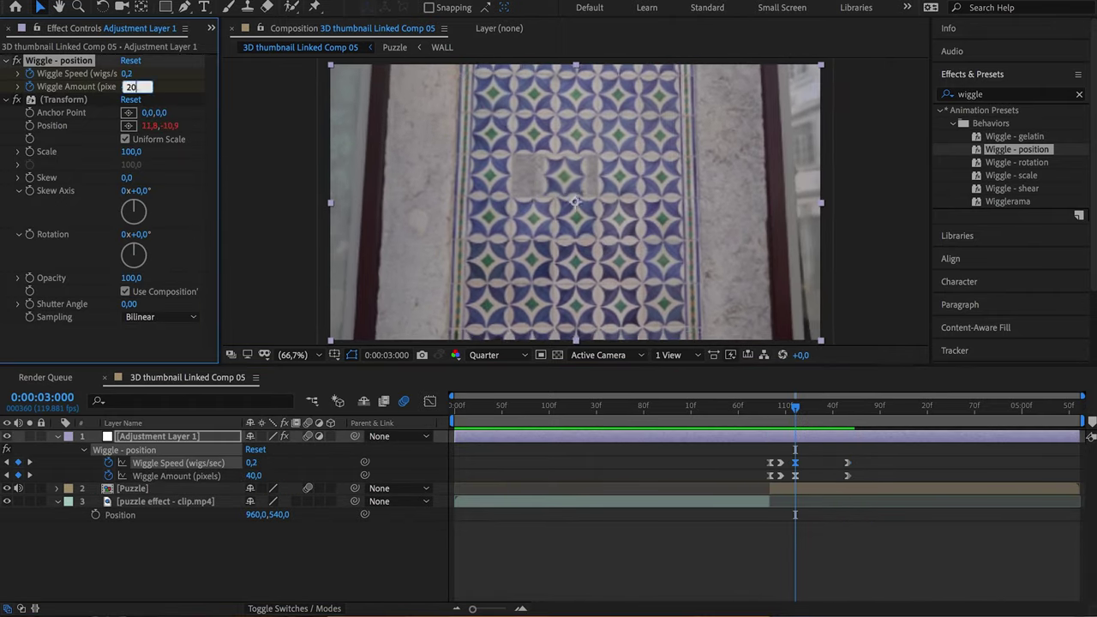
click(781, 409)
drag(781, 409, 771, 411)
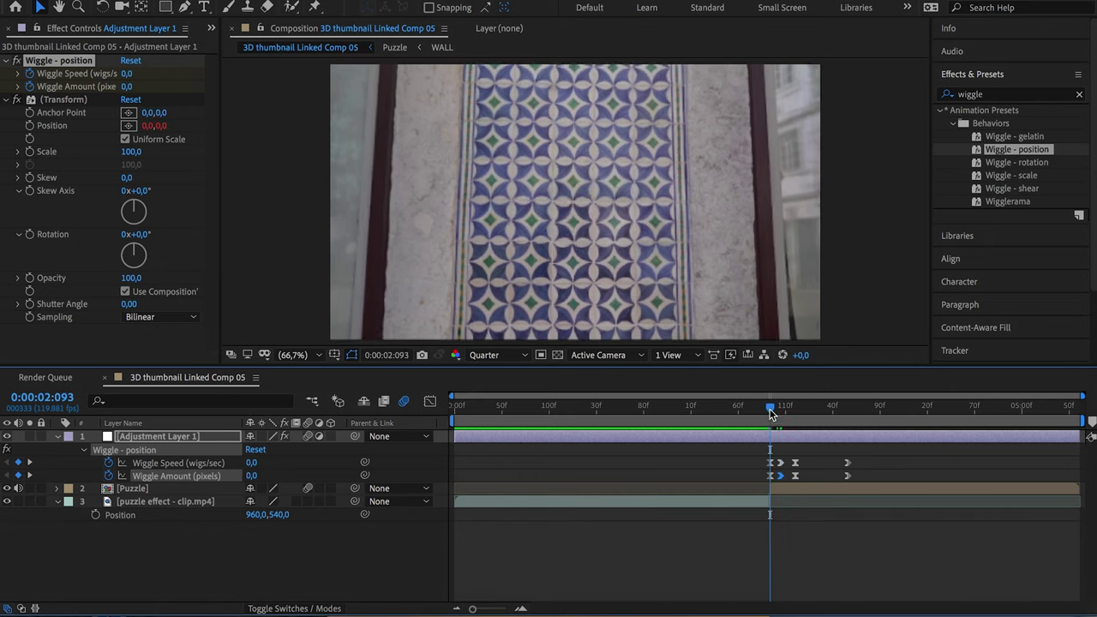